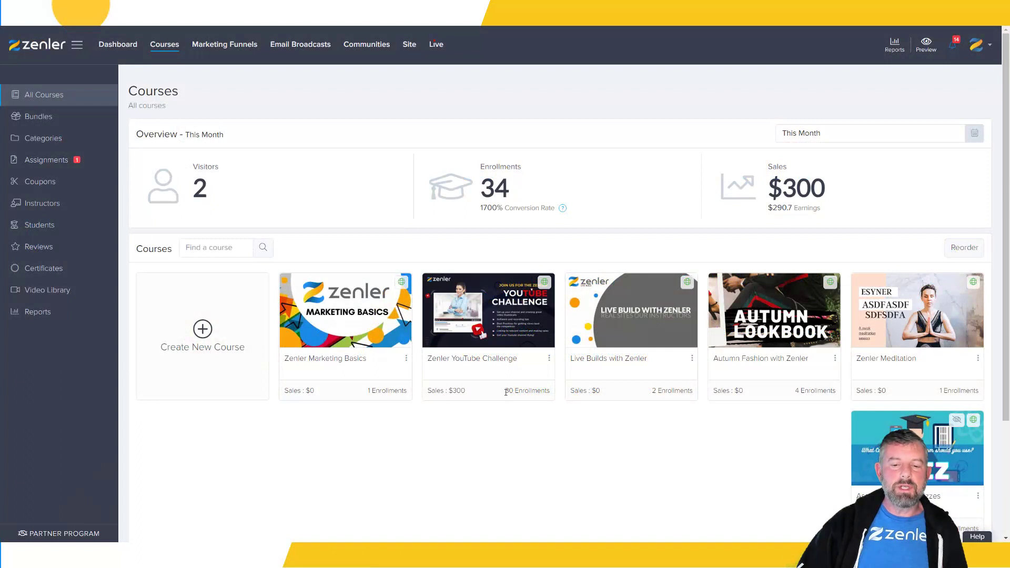
- Highlight the YouTube Challenge enrollment count and expand the advanced filter section
left_click_drag(505, 391, 538, 392)
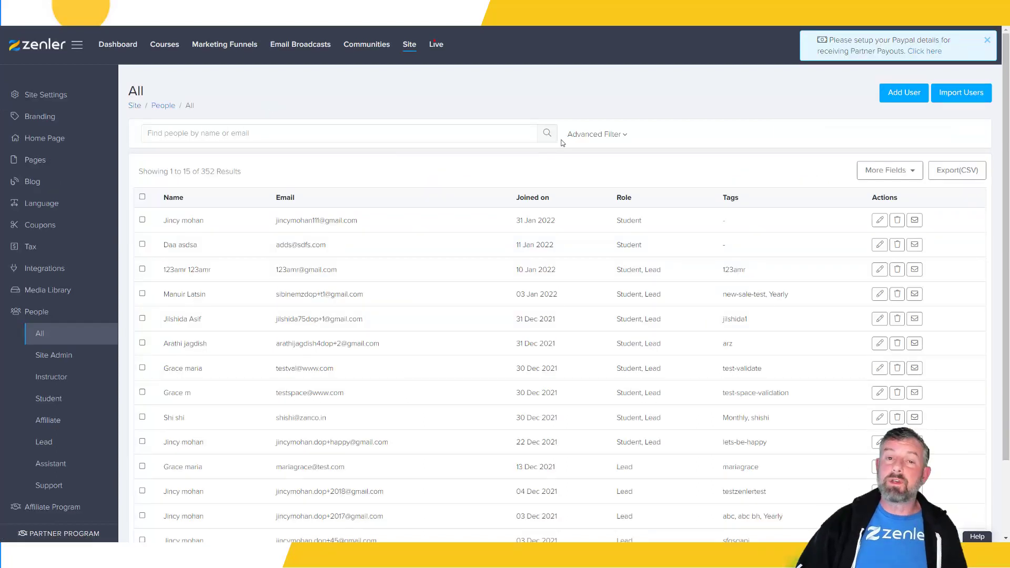
left_click(615, 137)
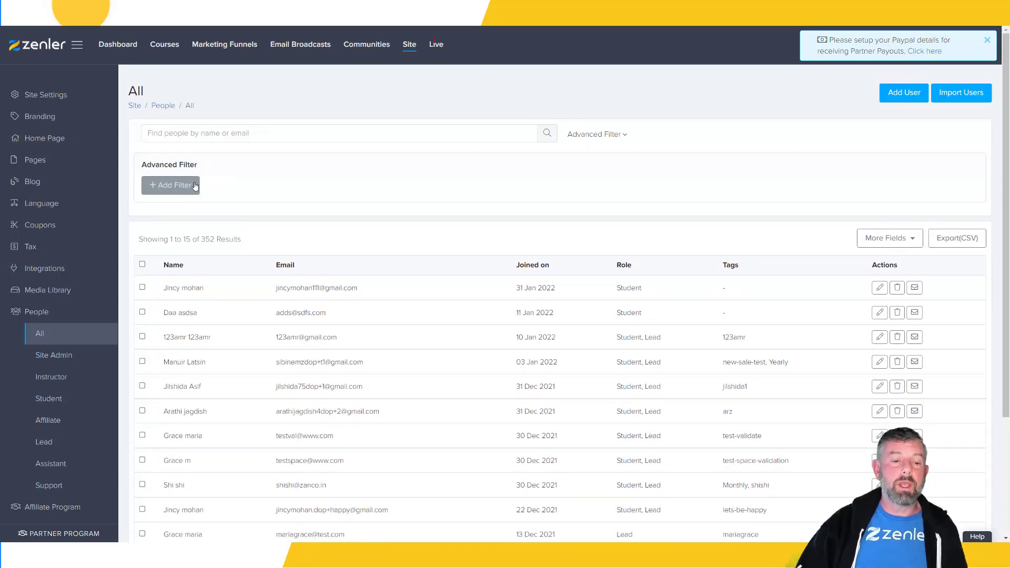
- Add and apply an 'Enrolled in course' filter for Zenler YouTube Challenge
left_click(344, 187)
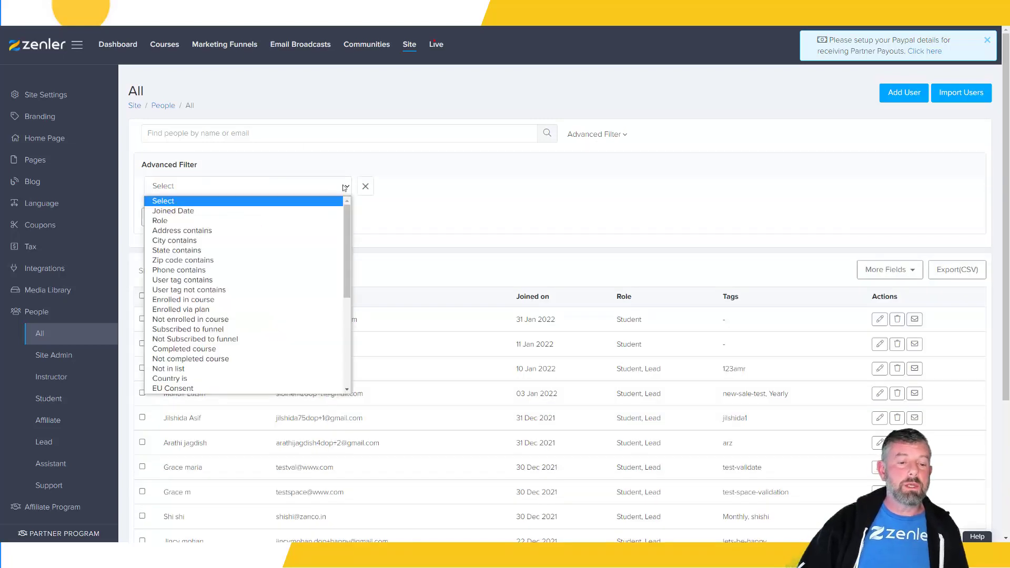
left_click(222, 299)
left_click(489, 188)
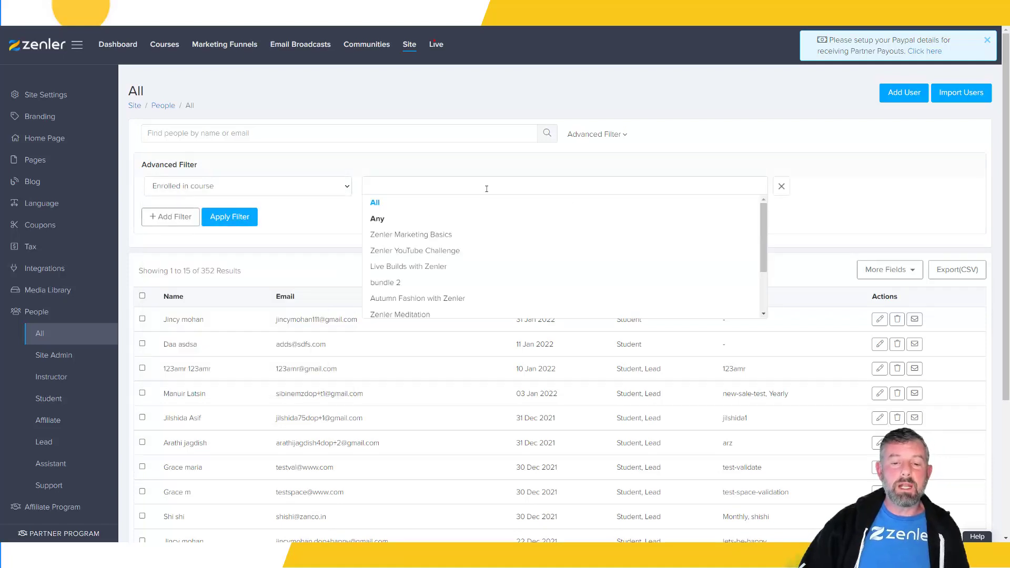
scroll(456, 266, "down", 1)
scroll(456, 267, "up", 1)
left_click(443, 251)
left_click(242, 223)
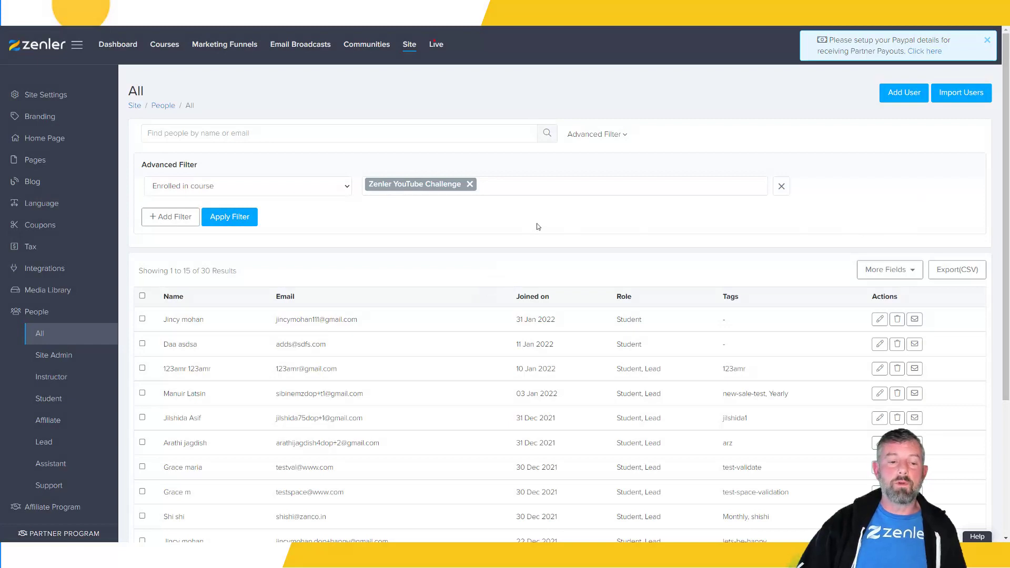
- Highlight the 30 results count and review the filtered list
double_click(208, 271)
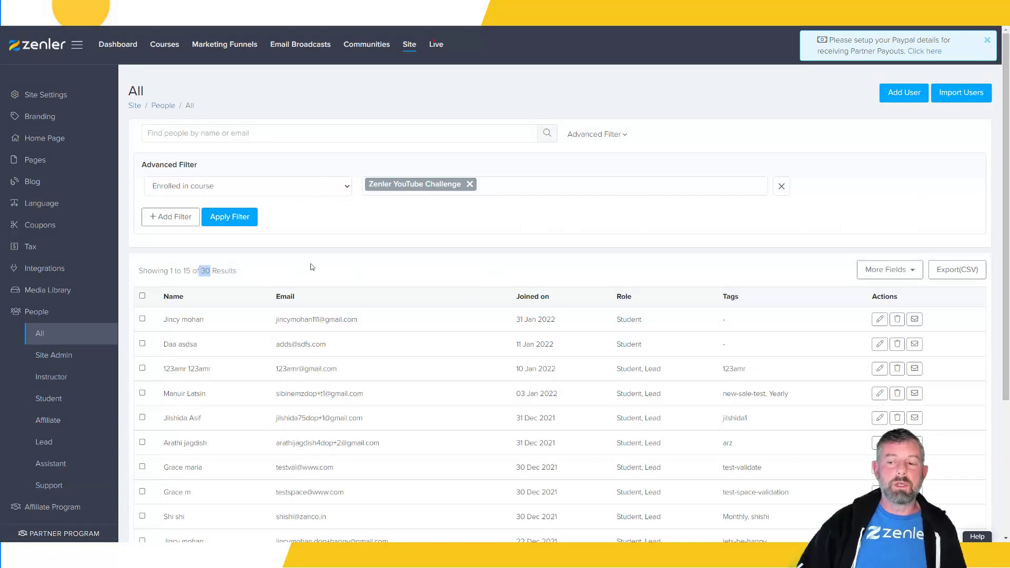
left_click(358, 275)
scroll(489, 304, "down", 3)
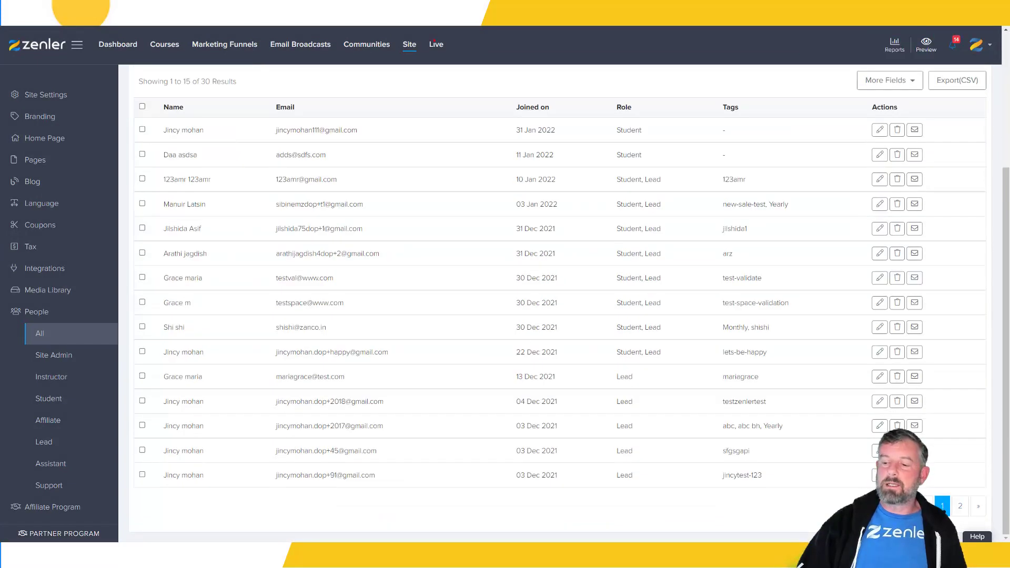
scroll(591, 298, "up", 3)
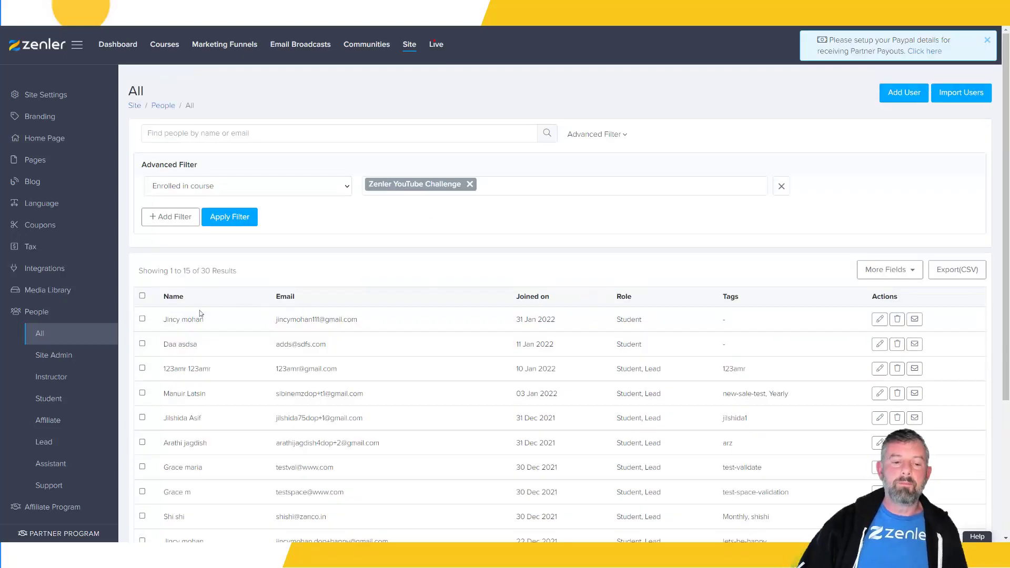
- Select all 30 filtered users, check page 2, and start the Unenroll From Course bulk action
left_click(142, 296)
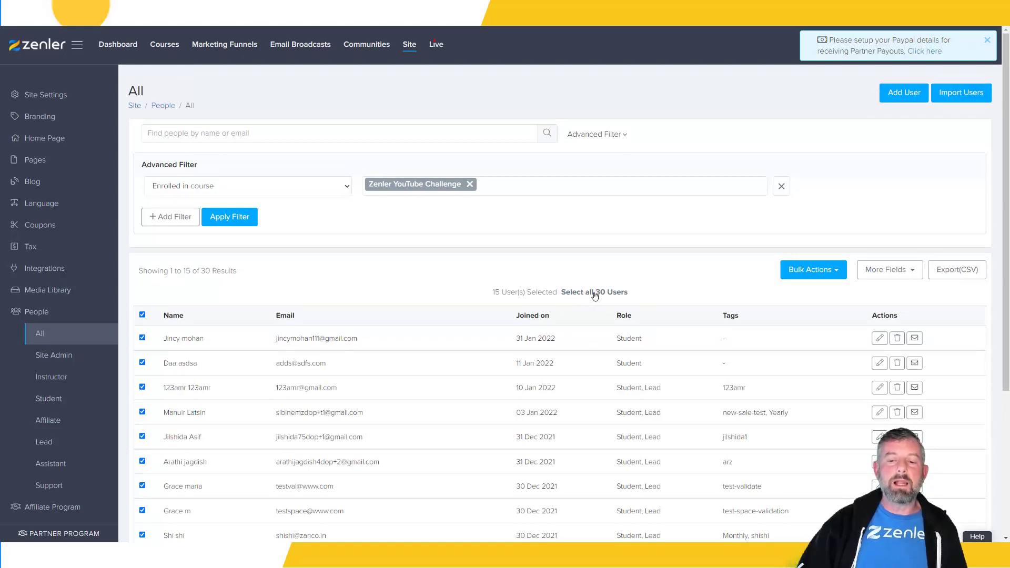
scroll(638, 349, "down", 1)
scroll(638, 348, "down", 4)
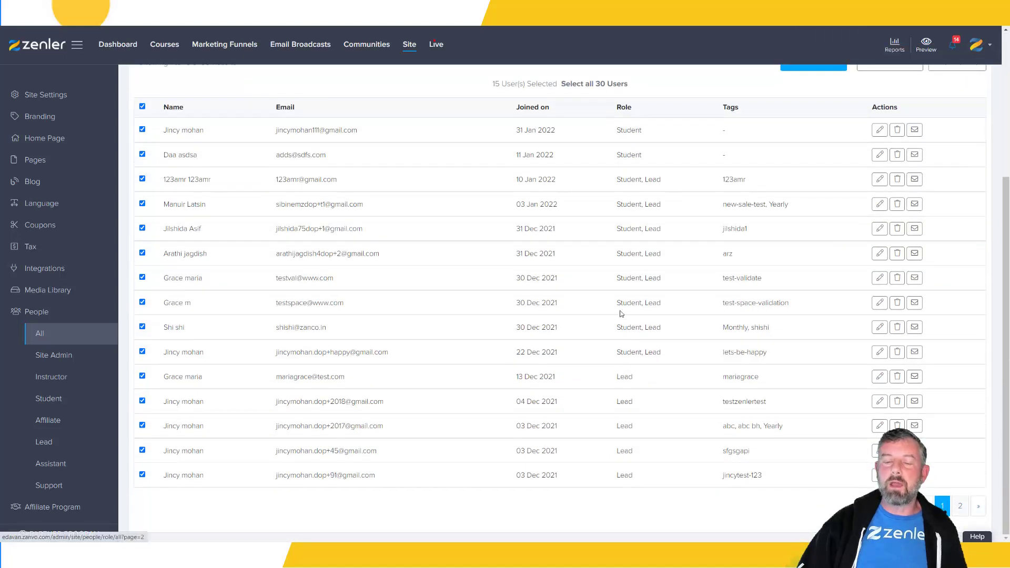
scroll(621, 314, "up", 5)
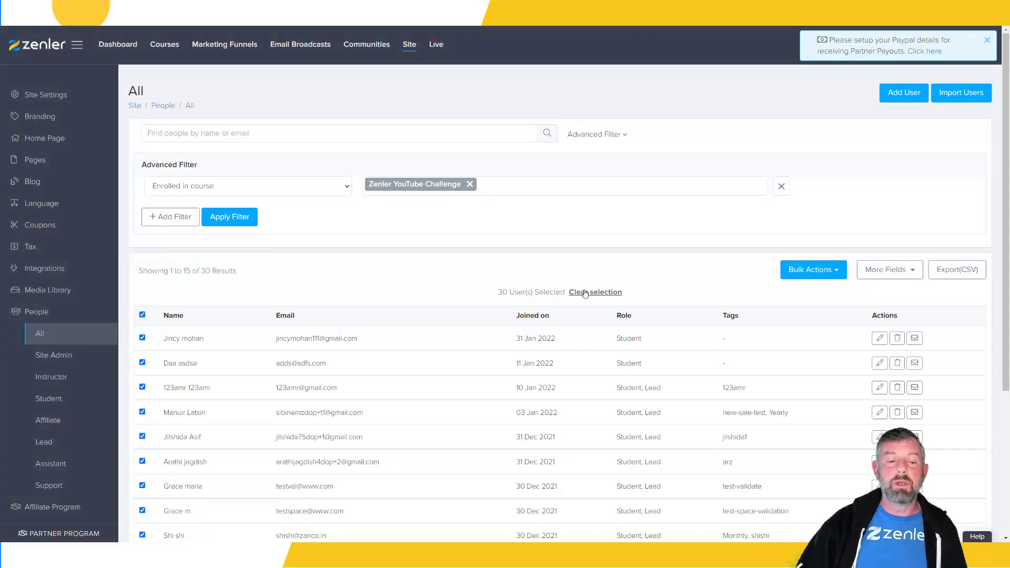
scroll(622, 343, "down", 4)
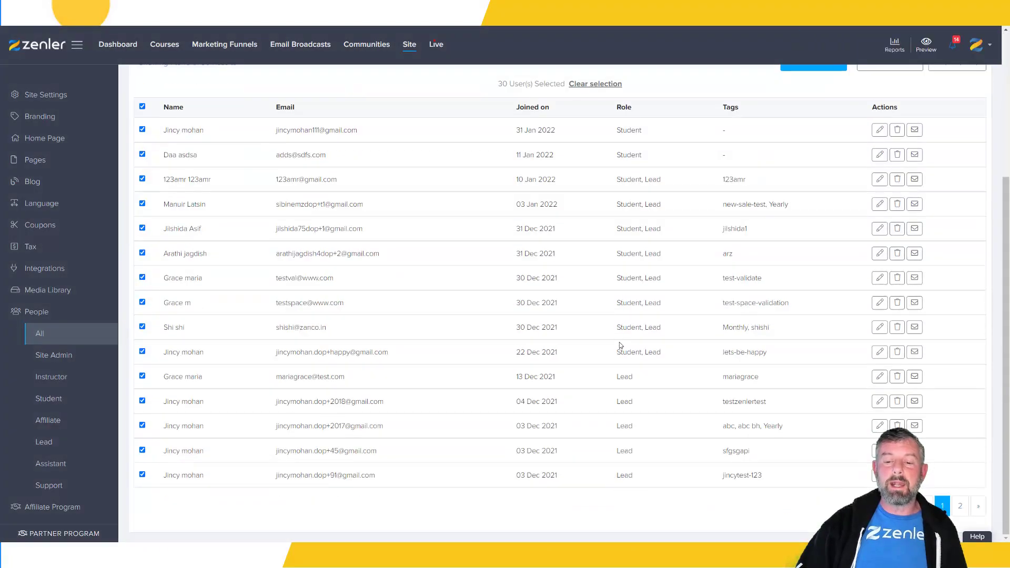
left_click(958, 507)
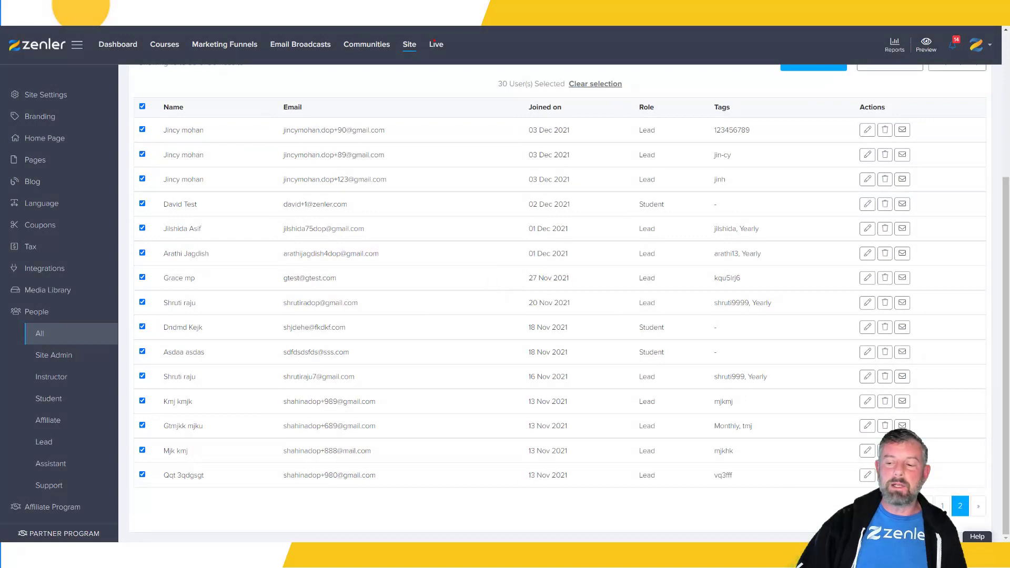
left_click(942, 506)
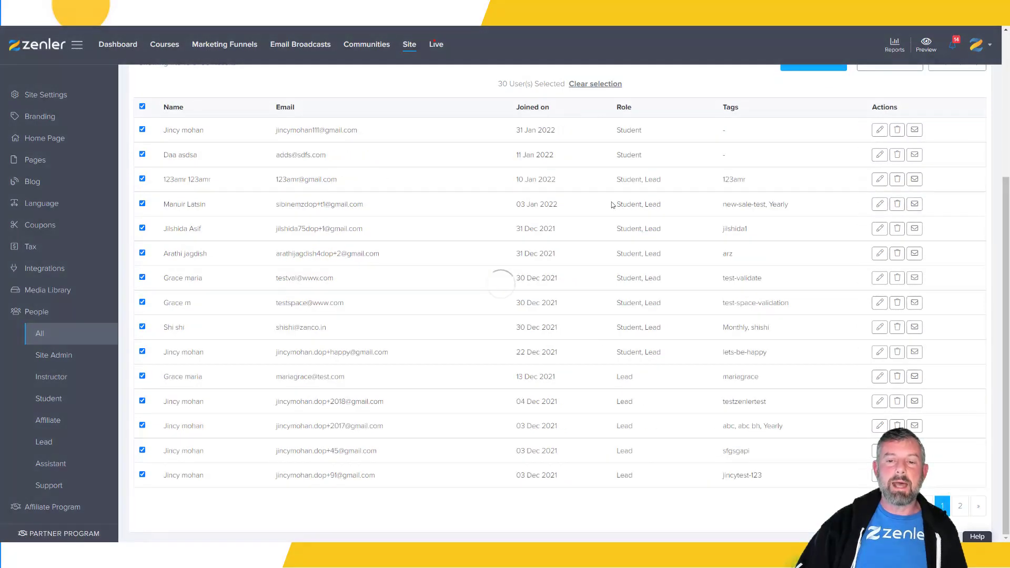
scroll(594, 216, "up", 4)
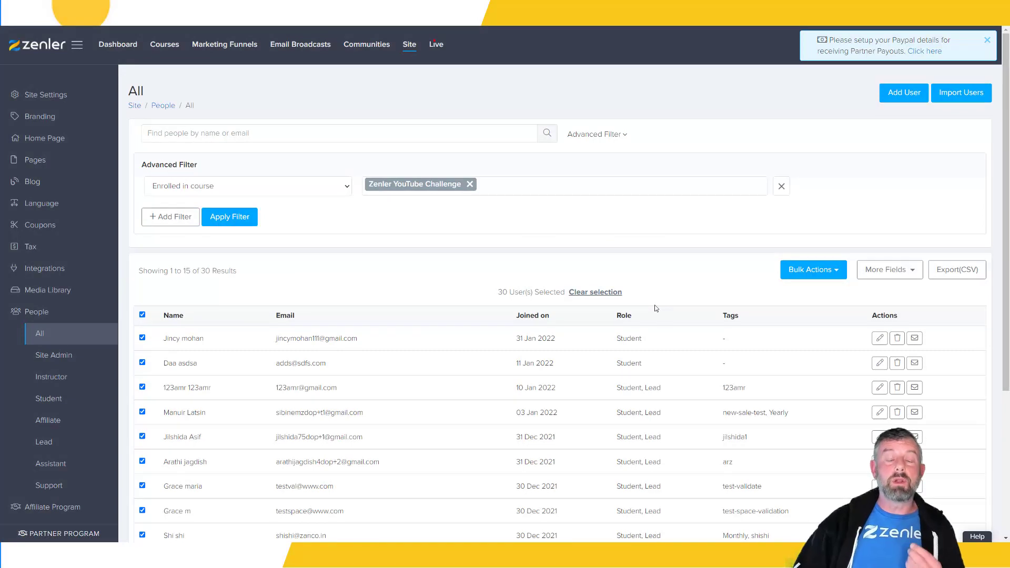
left_click(838, 274)
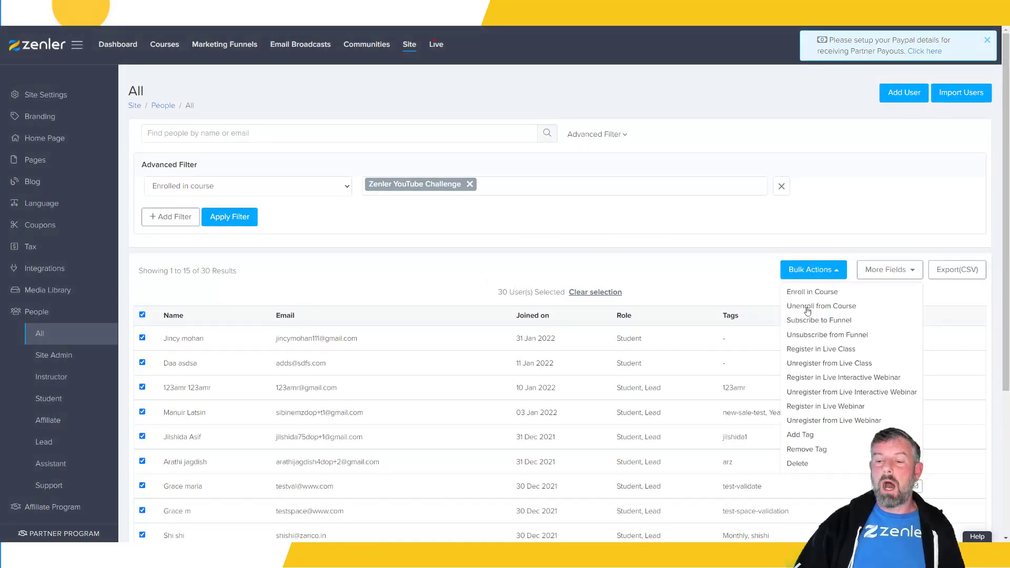
left_click(808, 307)
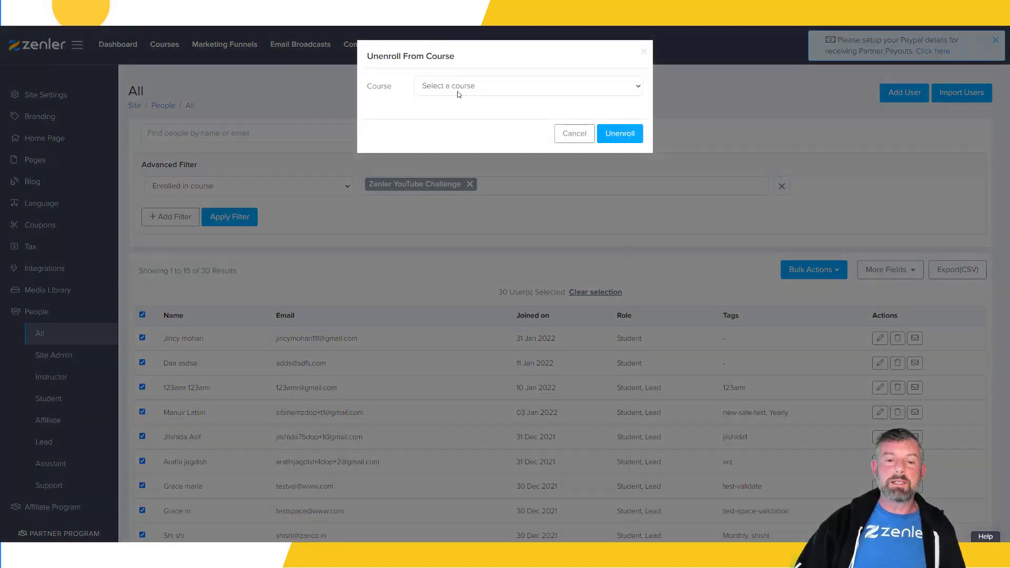
- Unenroll the users from Zenler YouTube Challenge, confirm, and highlight its 0 enrollments
left_click(463, 89)
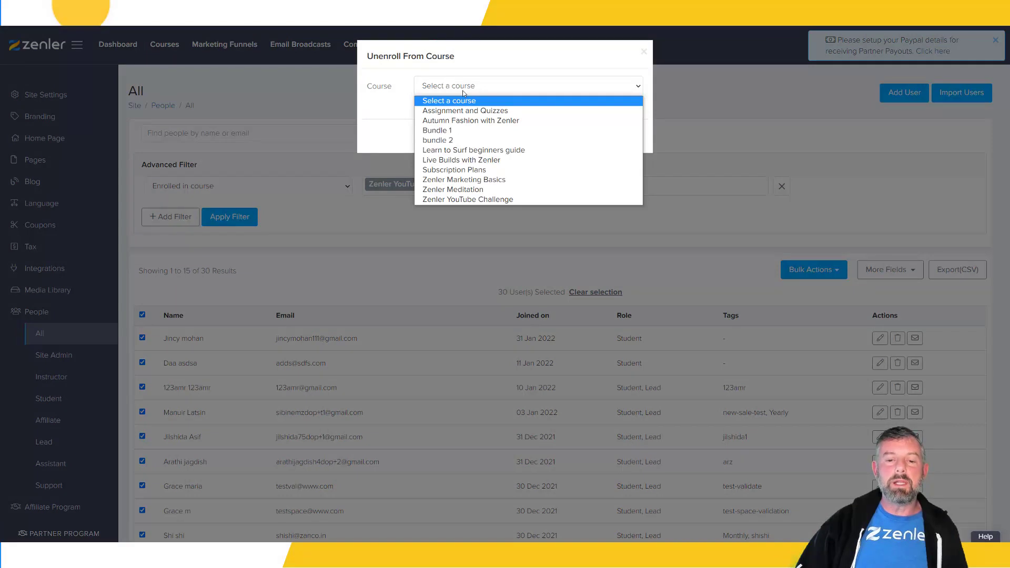
left_click(505, 199)
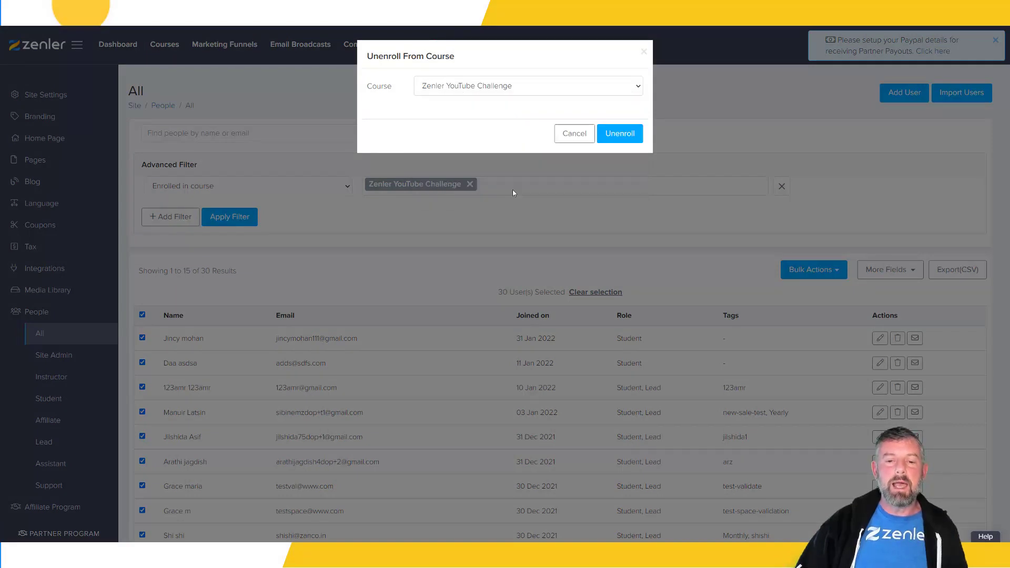
left_click(618, 135)
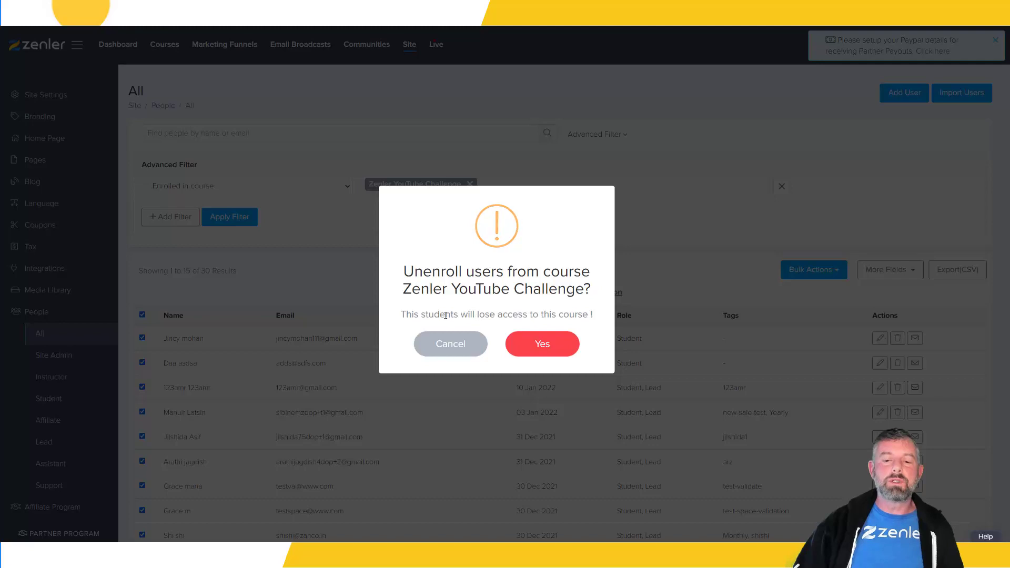
left_click(542, 346)
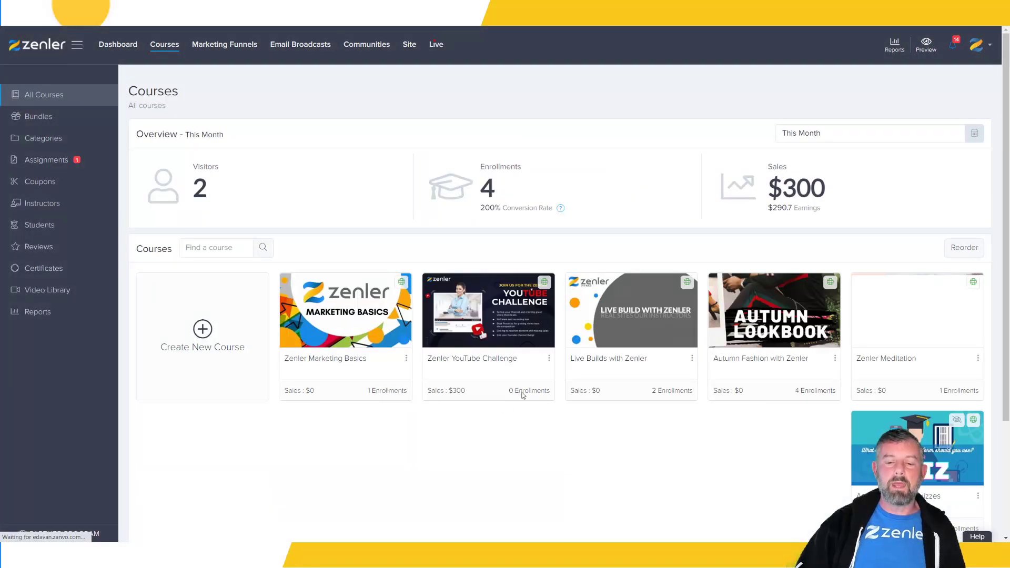
left_click_drag(508, 392, 545, 394)
- Clear the highlight and select all 15 users on the first page of the unfiltered list
left_click(563, 439)
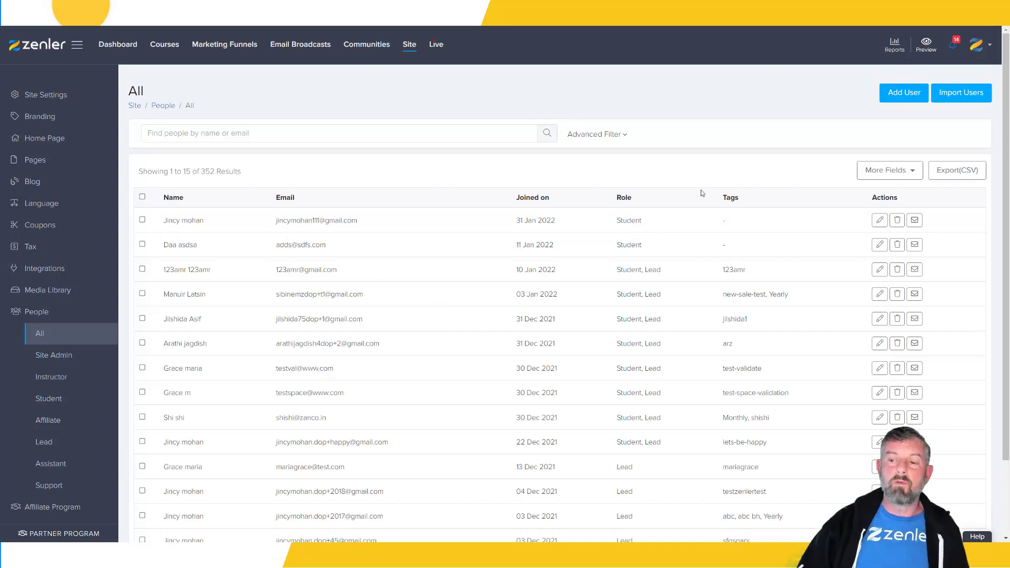
left_click(143, 198)
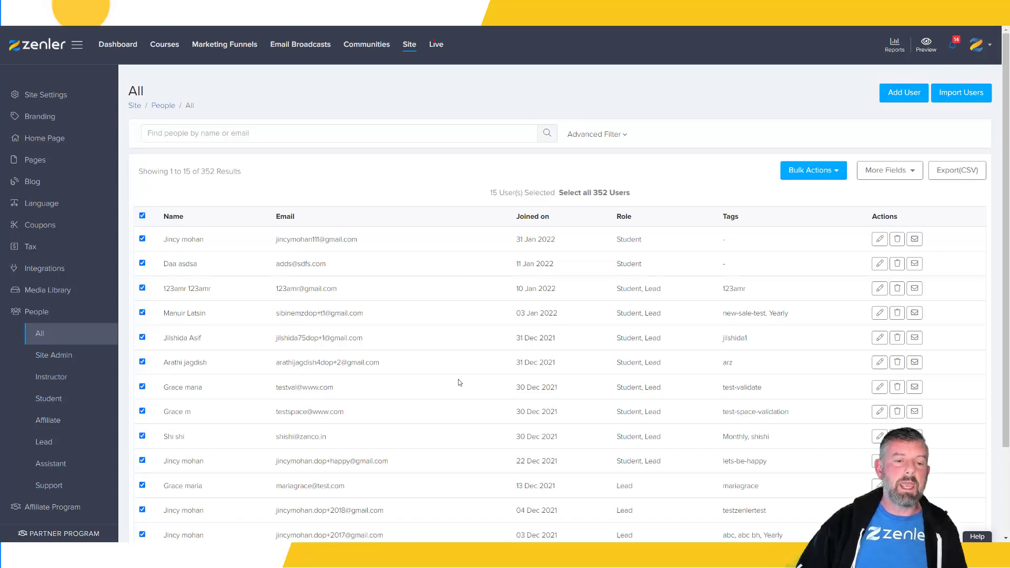
- Add pages 2 and 3 to the selection for 45 users and start a bulk Enroll To Course
scroll(463, 307, "down", 1)
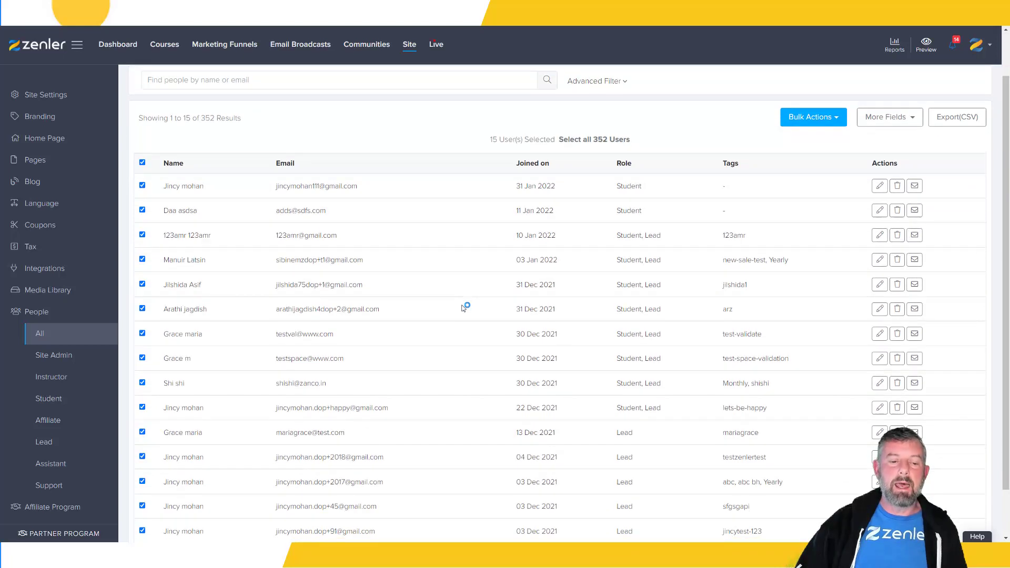
scroll(463, 307, "down", 1)
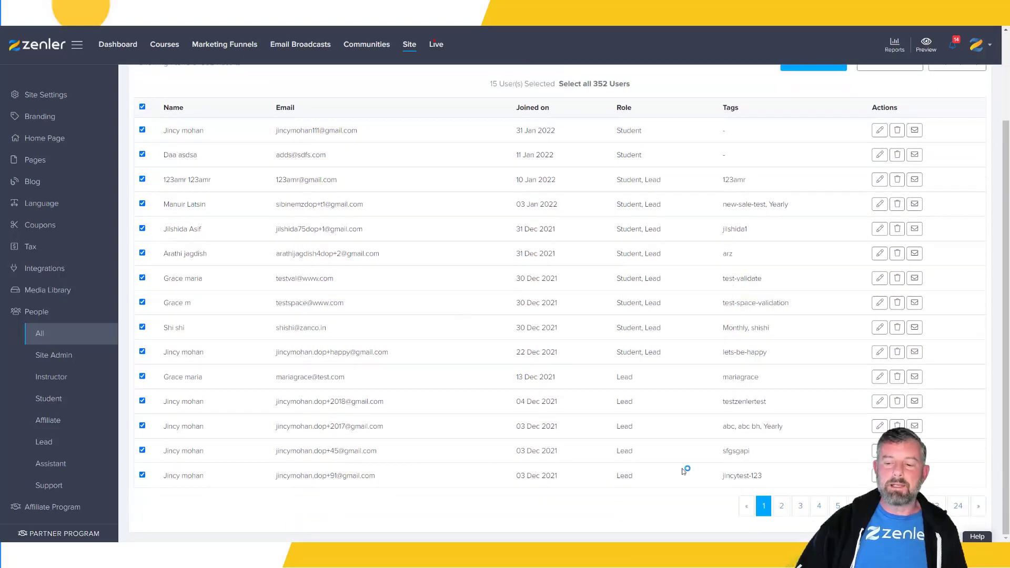
left_click(781, 507)
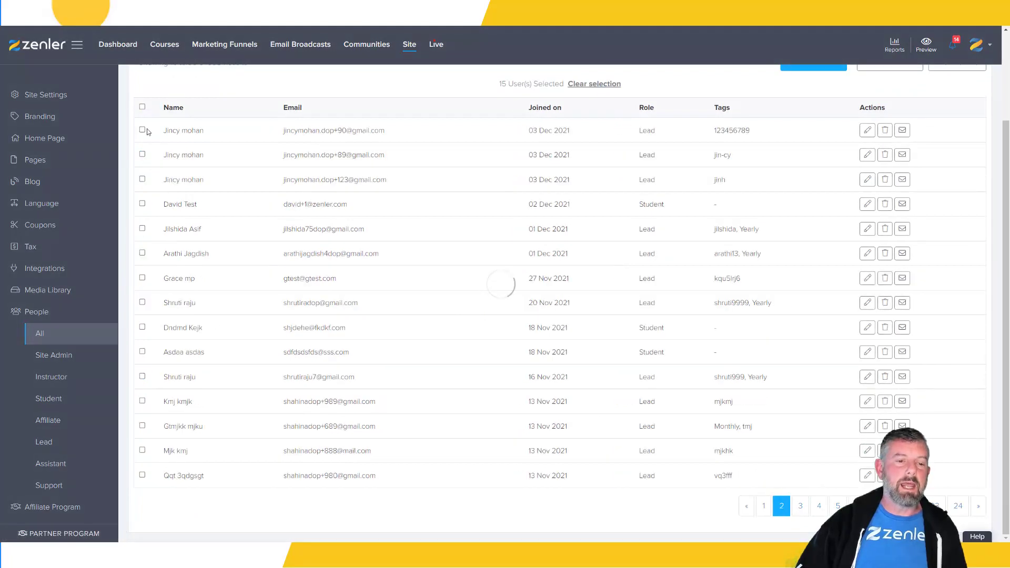
left_click(141, 108)
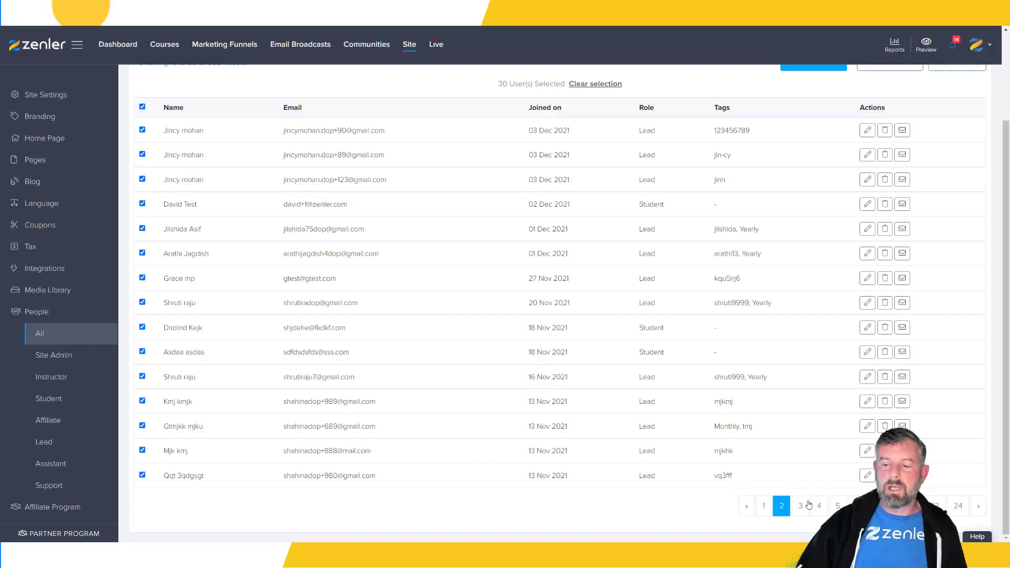
left_click(142, 107)
scroll(573, 315, "up", 2)
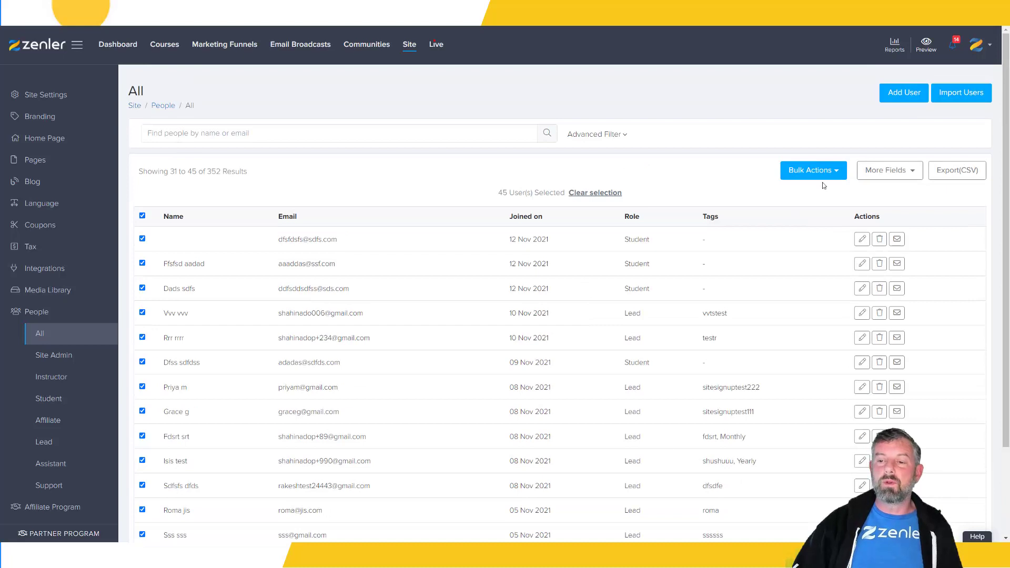
left_click(835, 177)
left_click(809, 193)
left_click(509, 89)
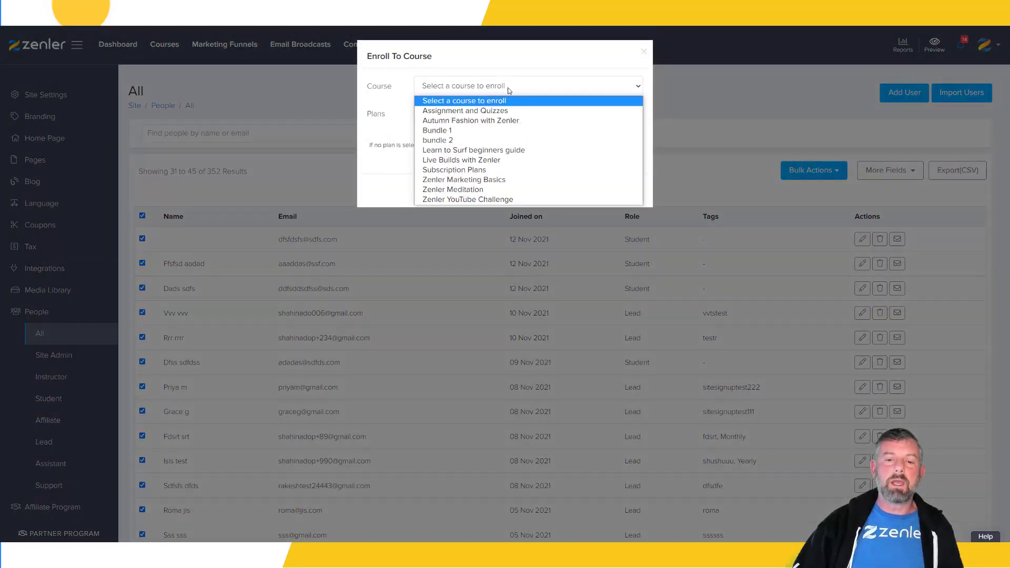
- Bulk-enroll the 45 users in Zenler YouTube Challenge on the pcamr plan and confirm
left_click(481, 199)
left_click(477, 119)
left_click(448, 139)
left_click(623, 192)
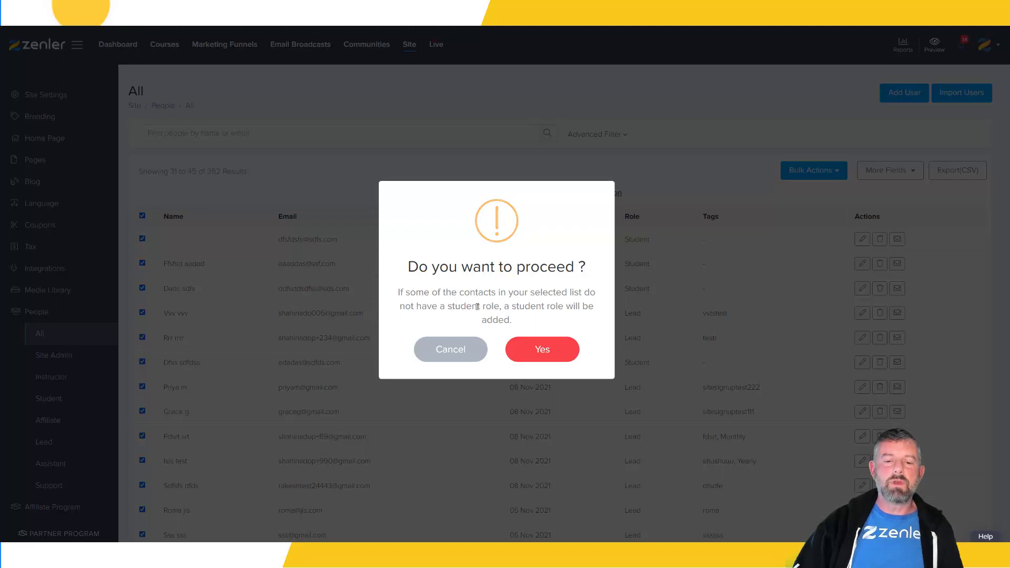
left_click(543, 353)
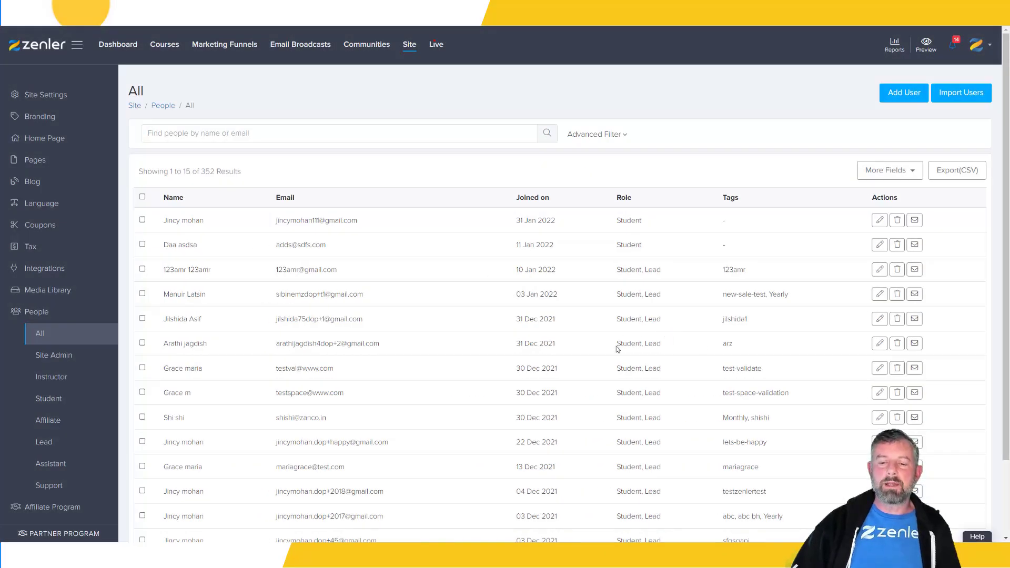
- Point out a contact's updated Student, Lead role and open the Zenler YouTube Challenge course
left_click_drag(617, 348, 654, 345)
left_click(621, 316)
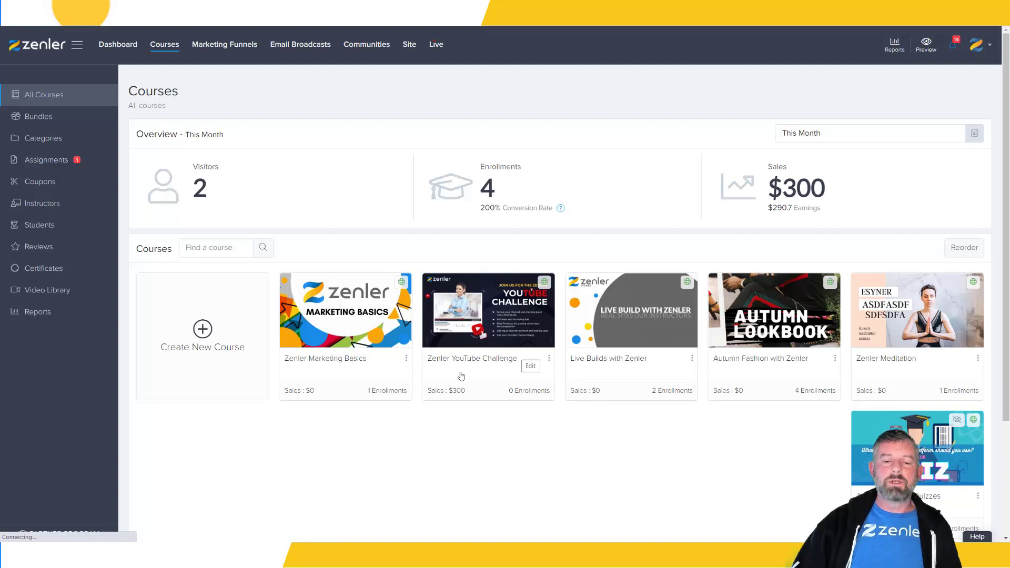
left_click(528, 368)
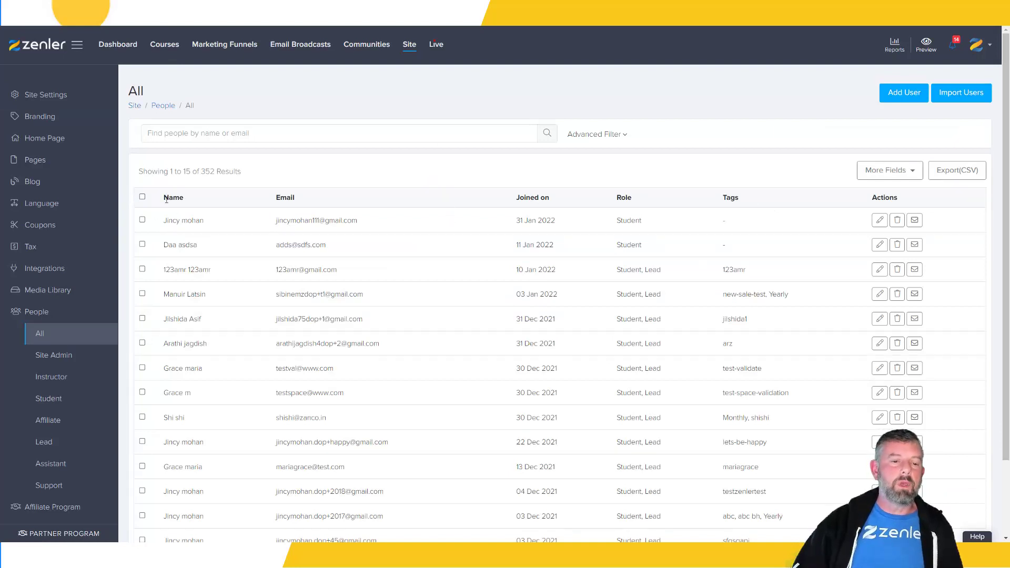
- Select all 352 users across every page, verify page 8, and bring up Bulk Actions
left_click(142, 197)
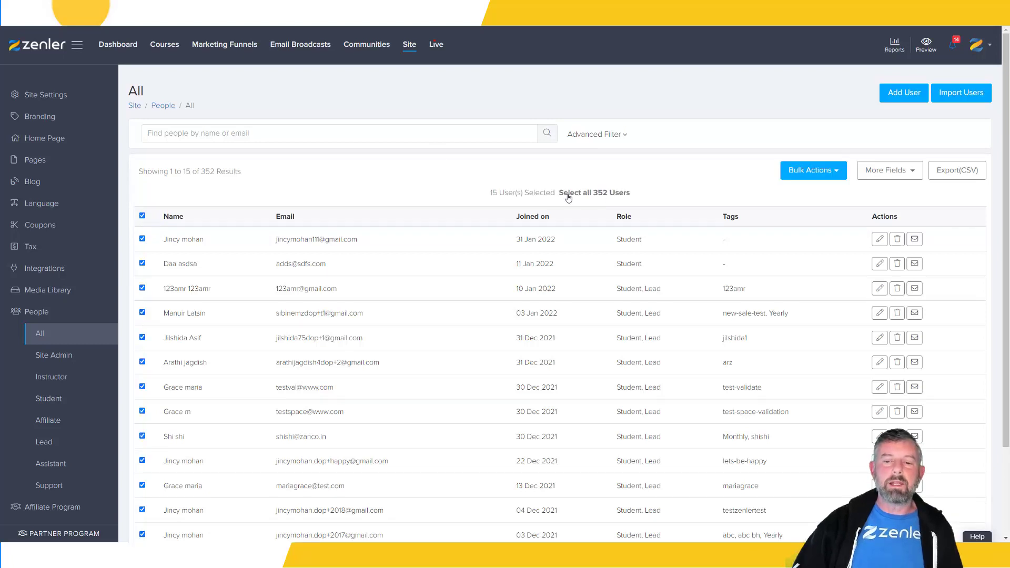
left_click(588, 195)
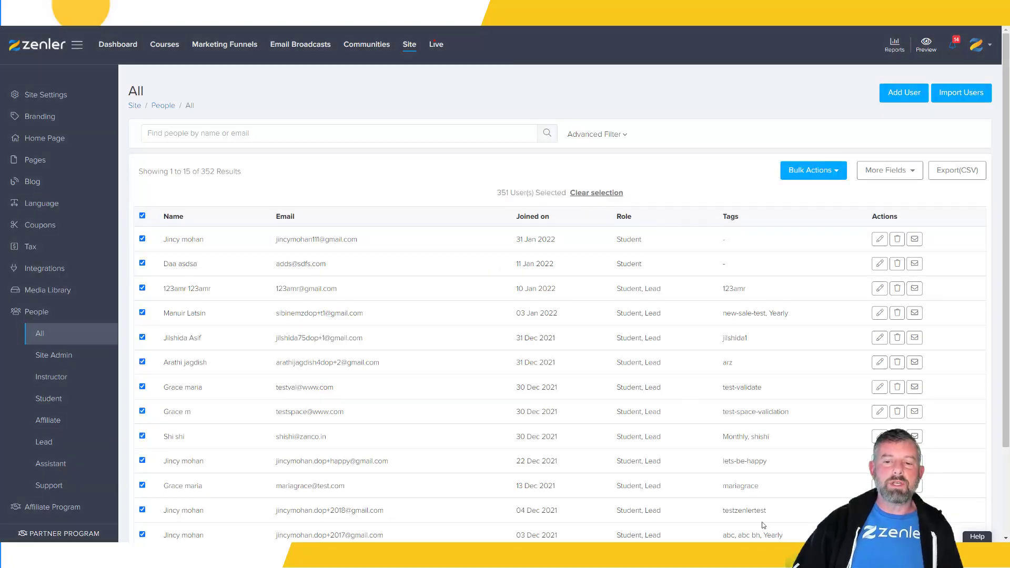
scroll(690, 440, "down", 2)
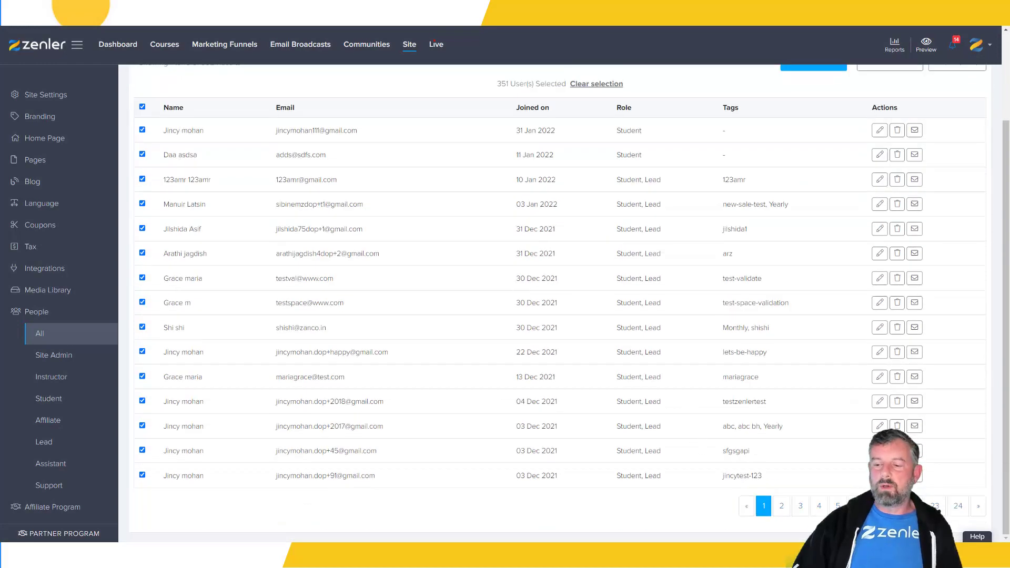
left_click(892, 506)
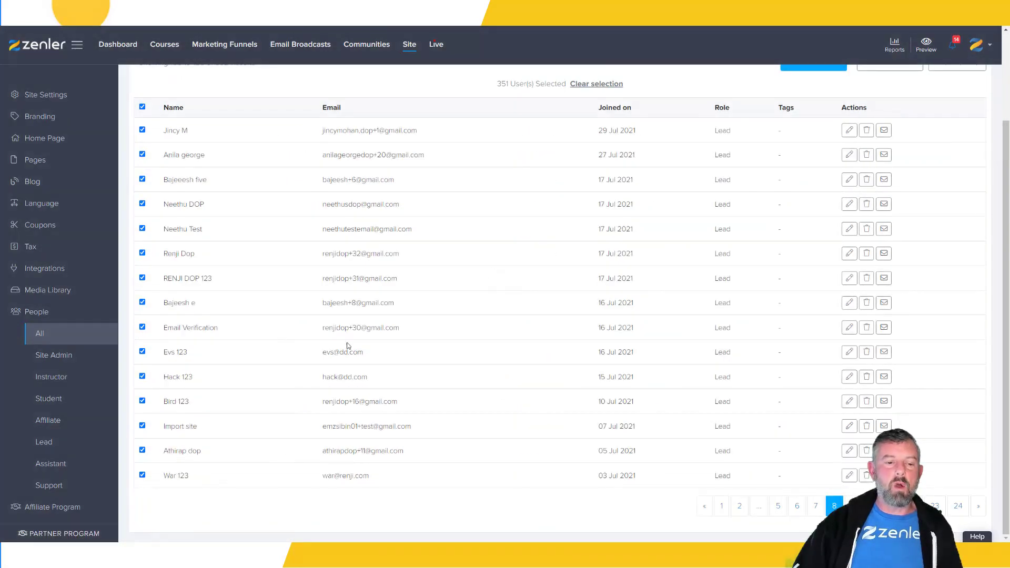
scroll(347, 345, "up", 2)
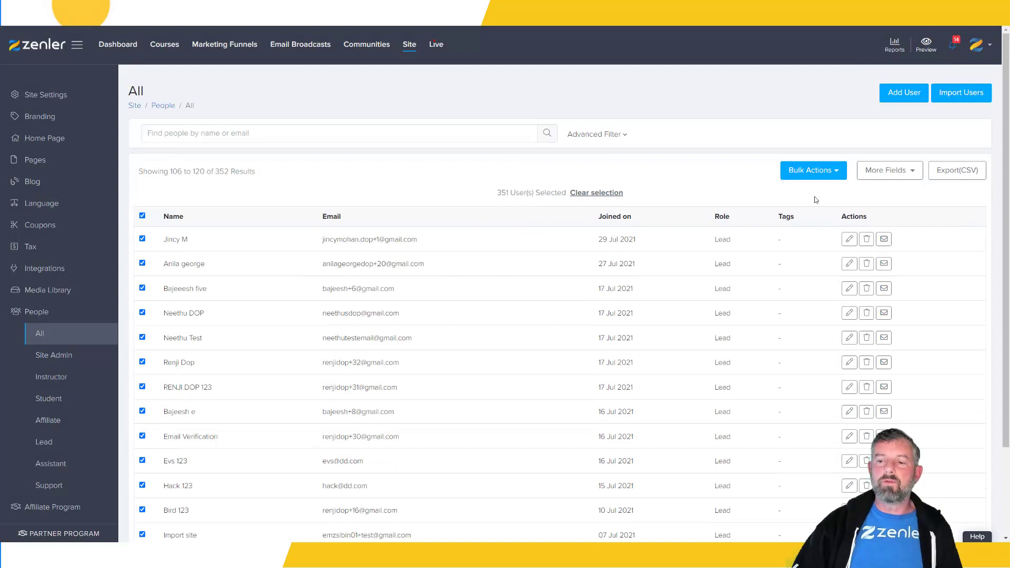
left_click(836, 172)
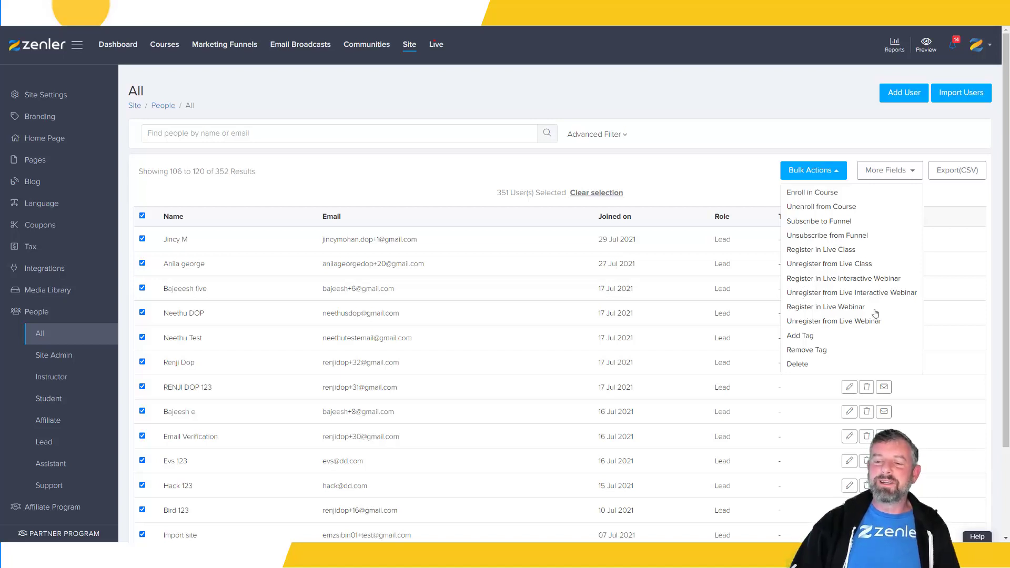
- Replace the prefilled subsite1 and NEWLIVE tags with TEST1 and add it to the selected users
left_click(800, 335)
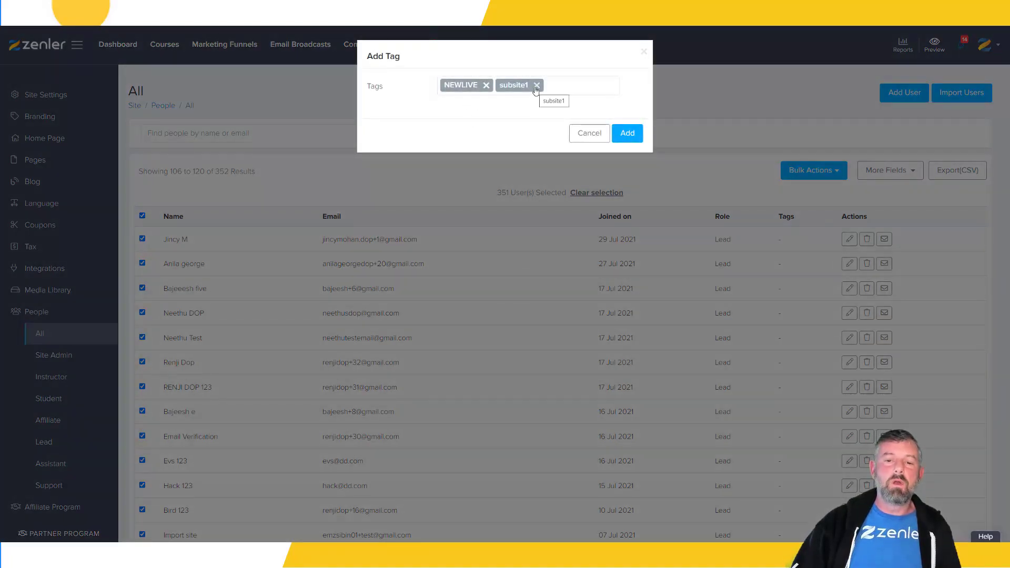
left_click(537, 86)
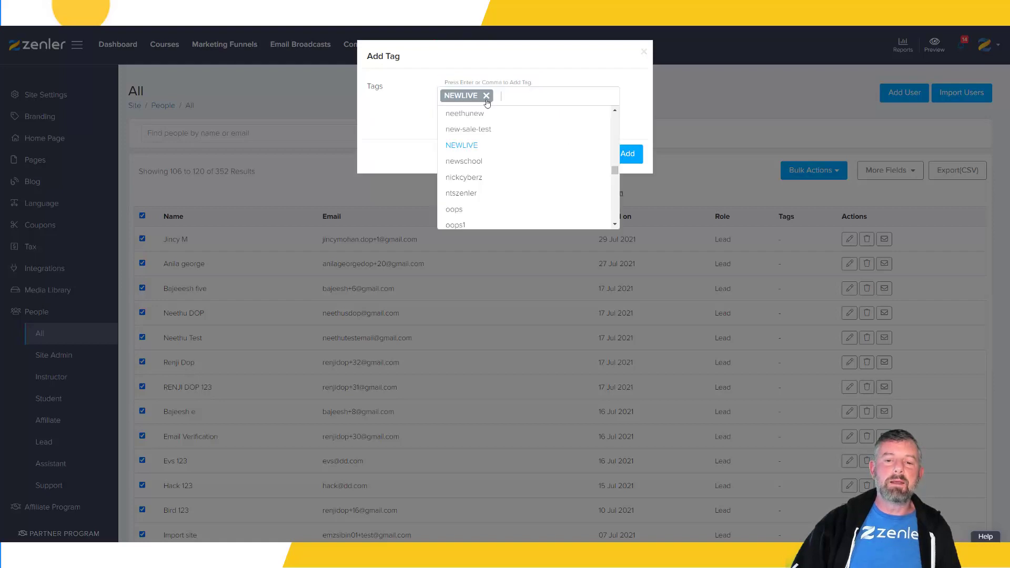
left_click(487, 95)
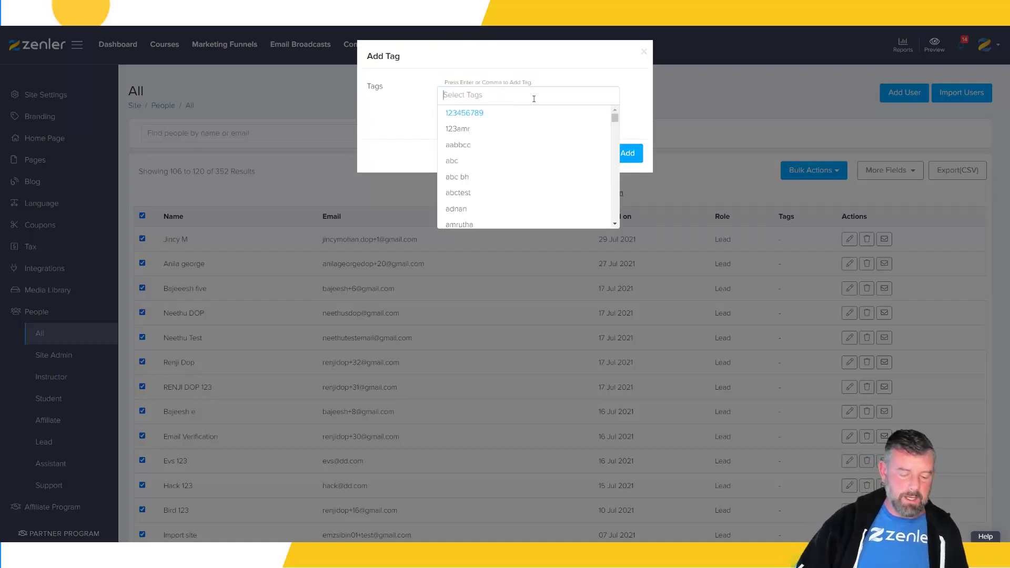
type("TEST1")
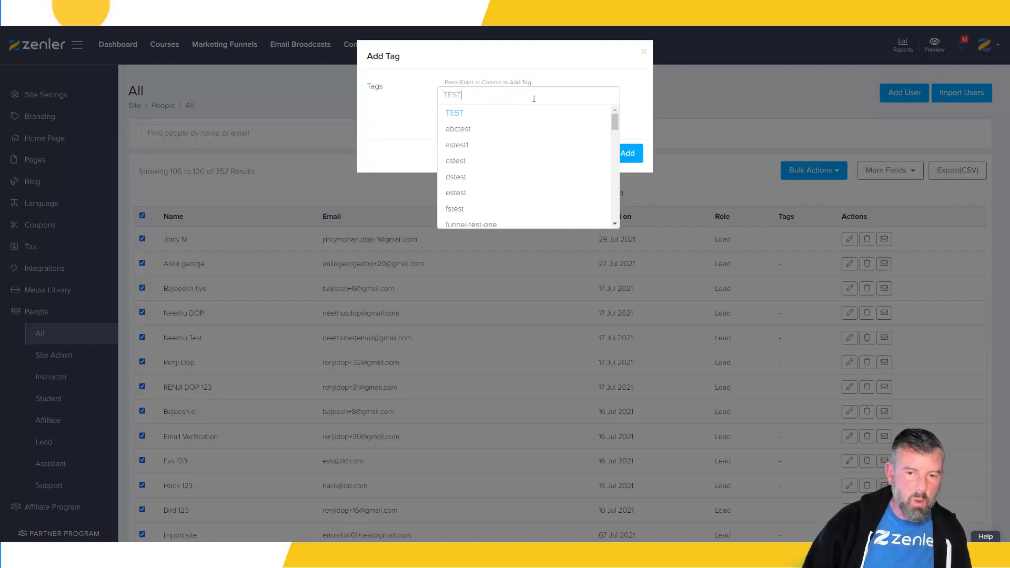
left_click(407, 114)
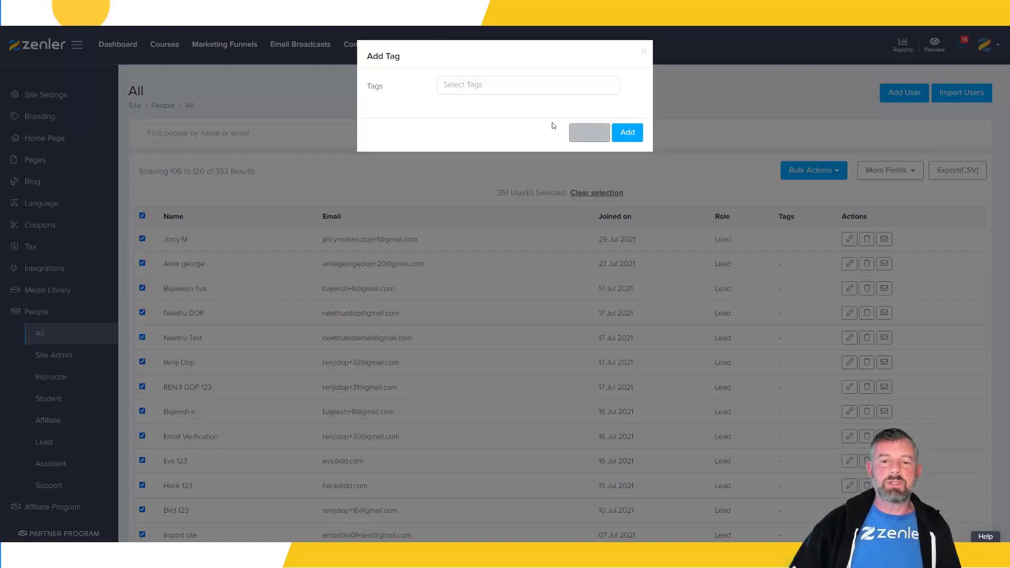
left_click(491, 95)
type("TEST1")
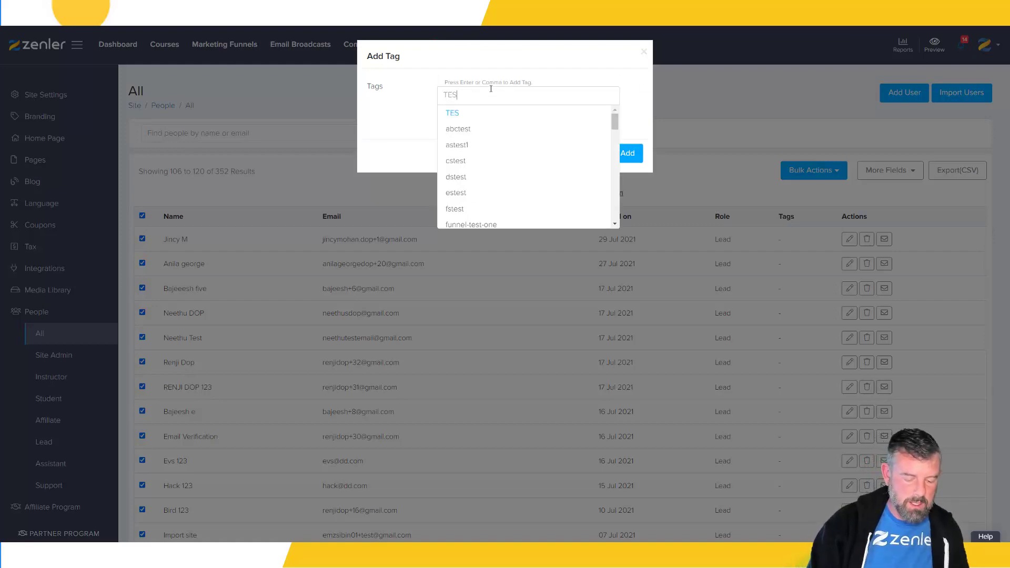
key("Return")
left_click(625, 133)
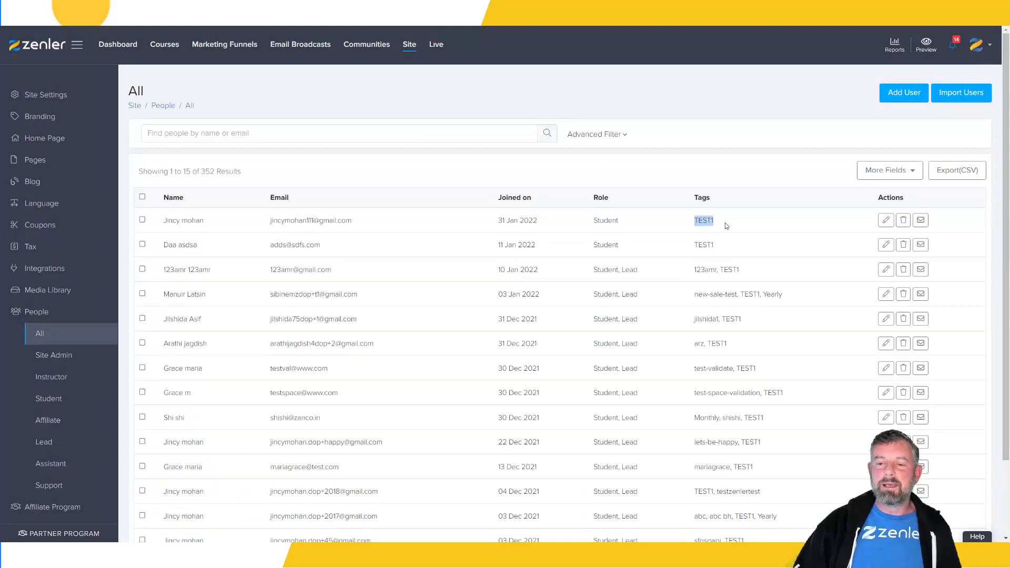
- Select all 352 users and choose Remove Tag from Bulk Actions
left_click(142, 198)
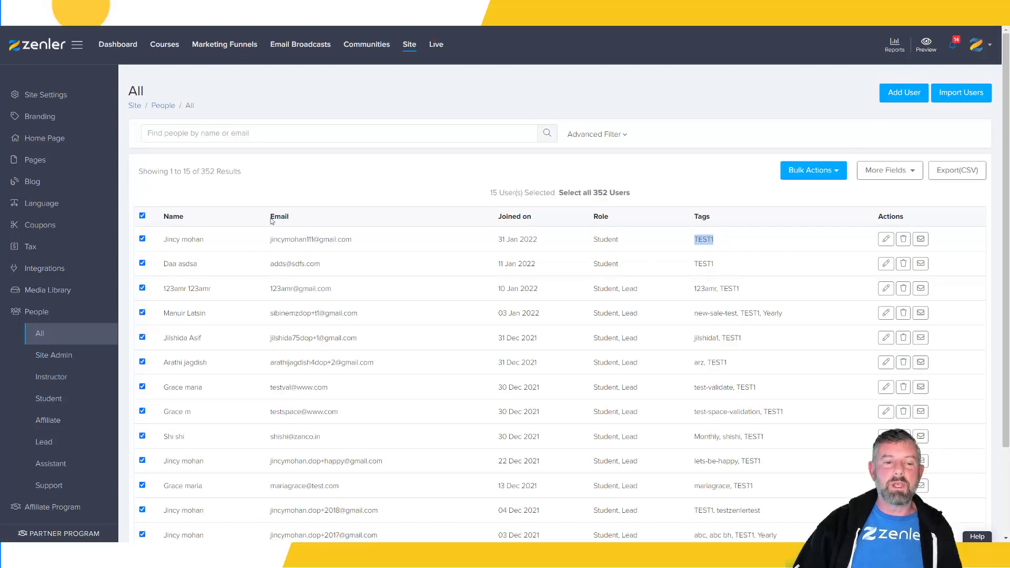
left_click(591, 194)
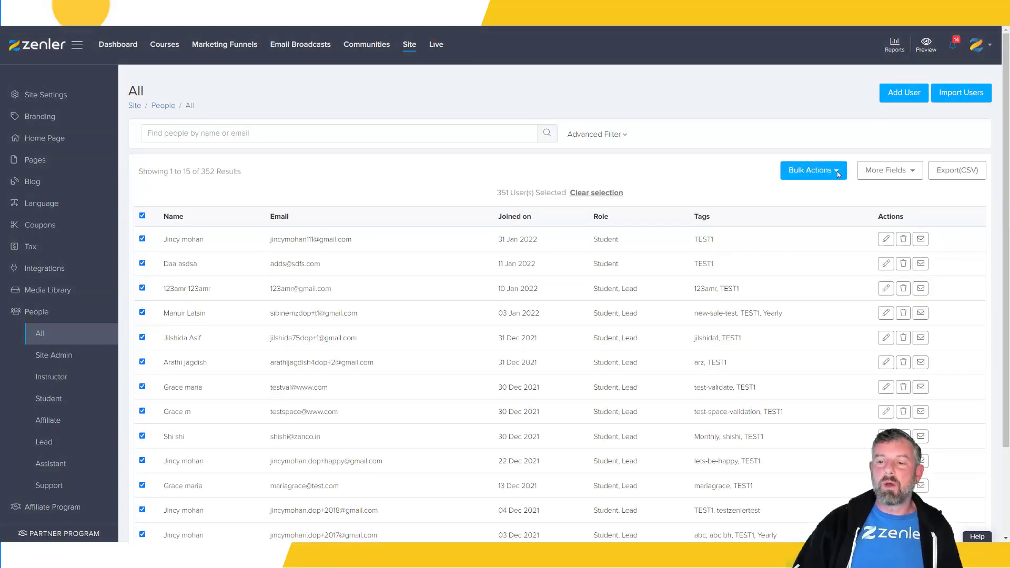
left_click(838, 174)
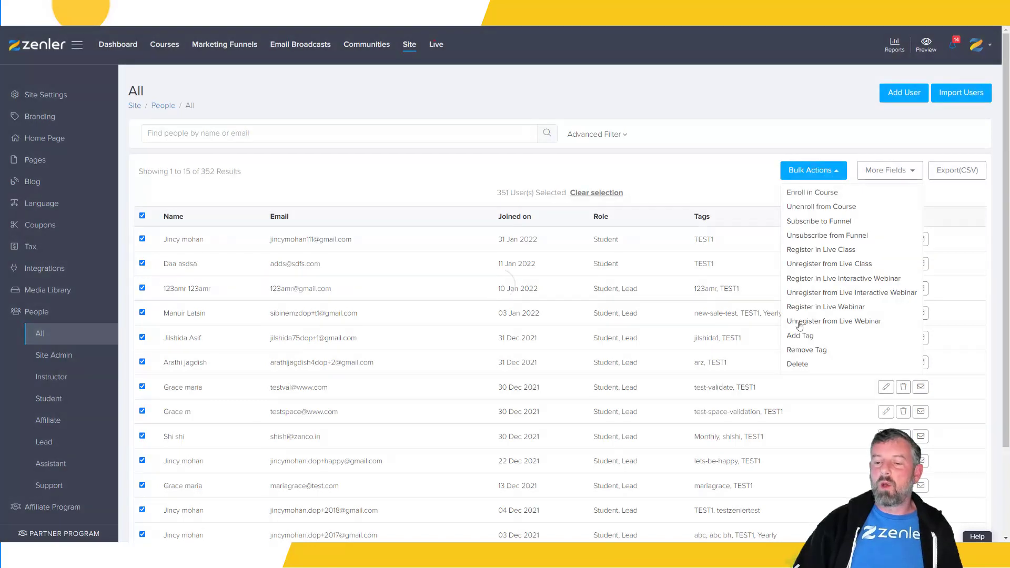
left_click(797, 351)
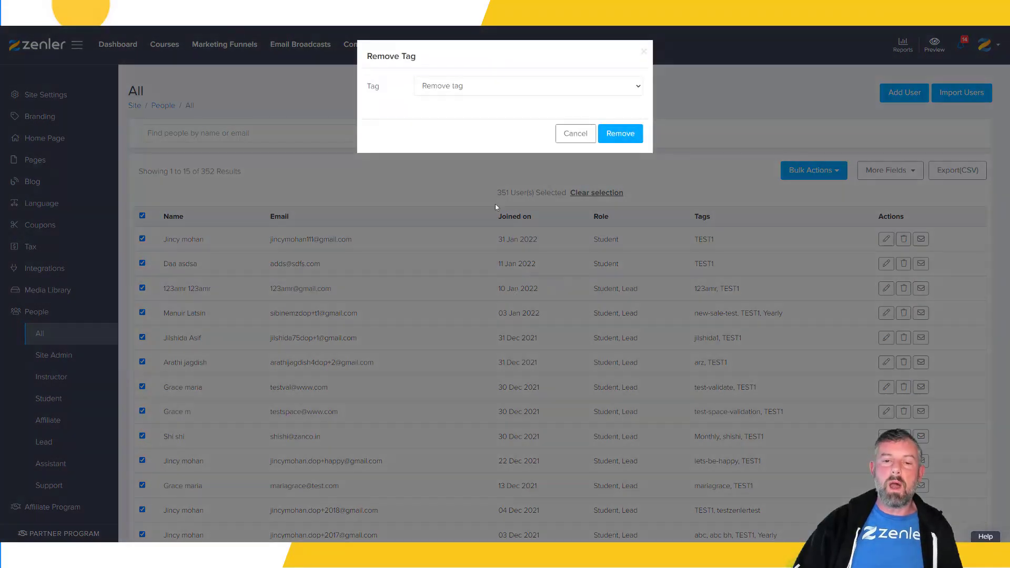
- Pick TEST1 in the Tag dropdown and remove it from all selected users
left_click(492, 85)
left_click(462, 110)
left_click(463, 87)
key("Return")
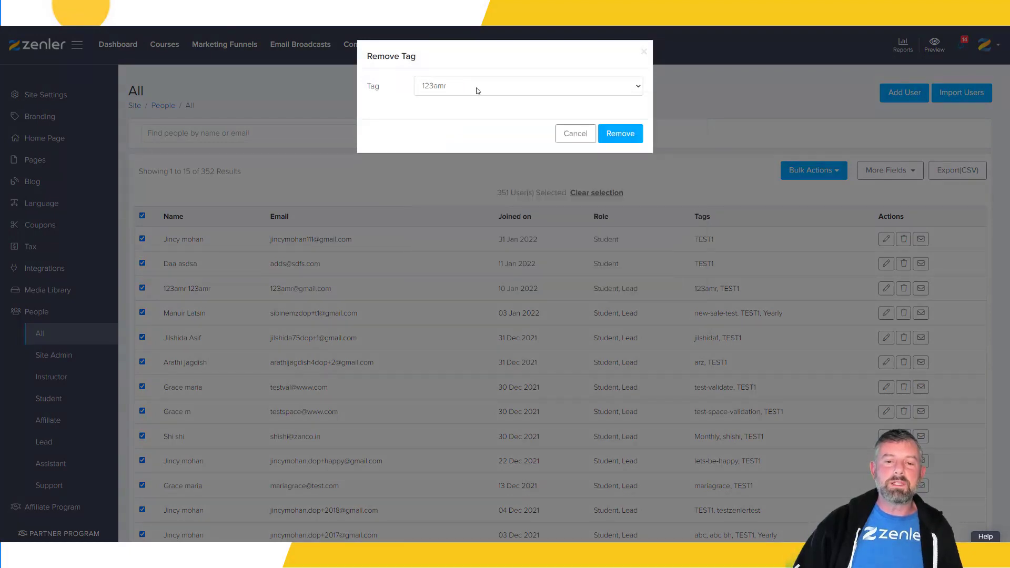
left_click(471, 89)
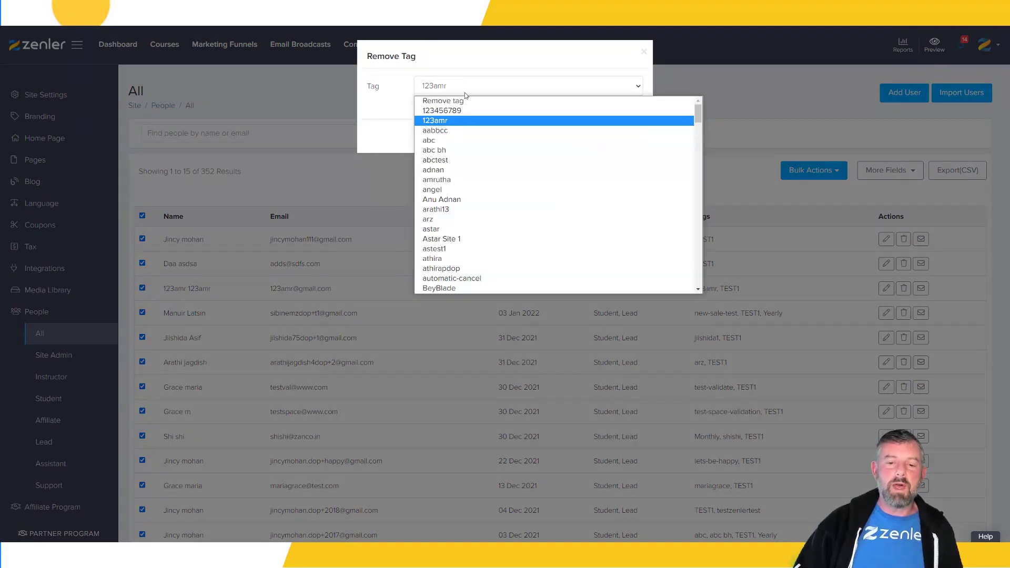
scroll(465, 150, "down", 6)
scroll(465, 150, "down", 10)
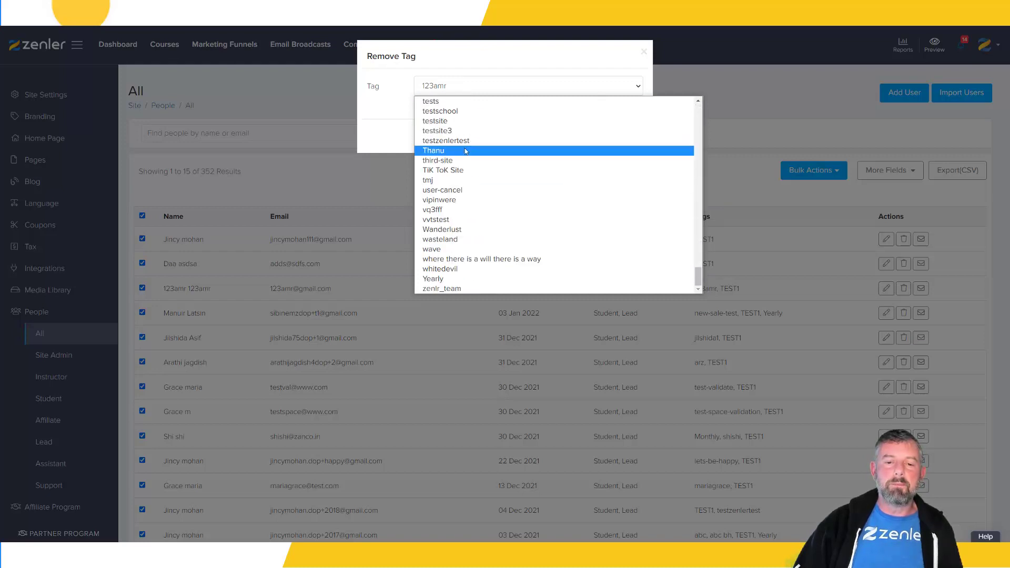
scroll(465, 151, "up", 7)
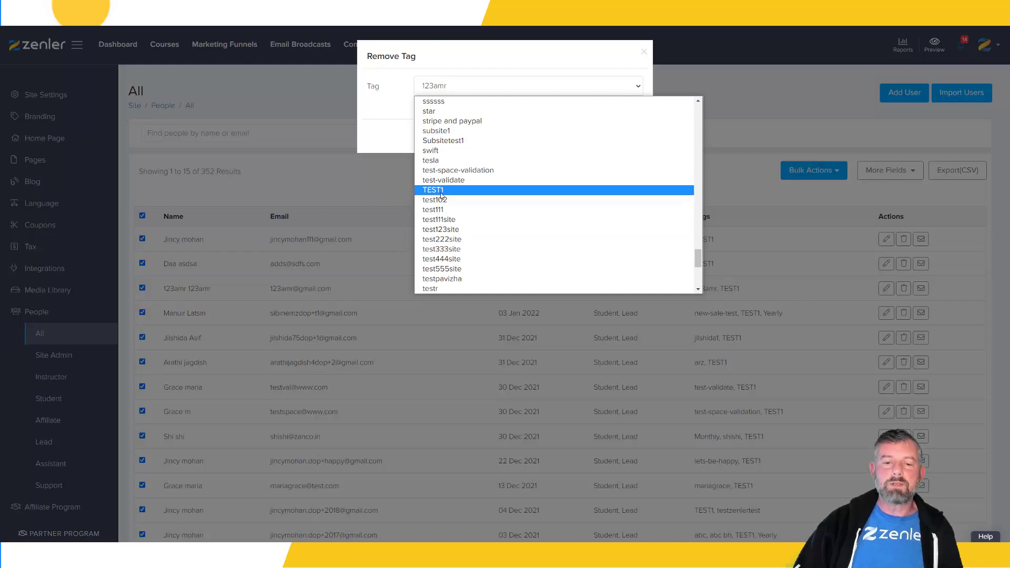
left_click(462, 190)
left_click(620, 134)
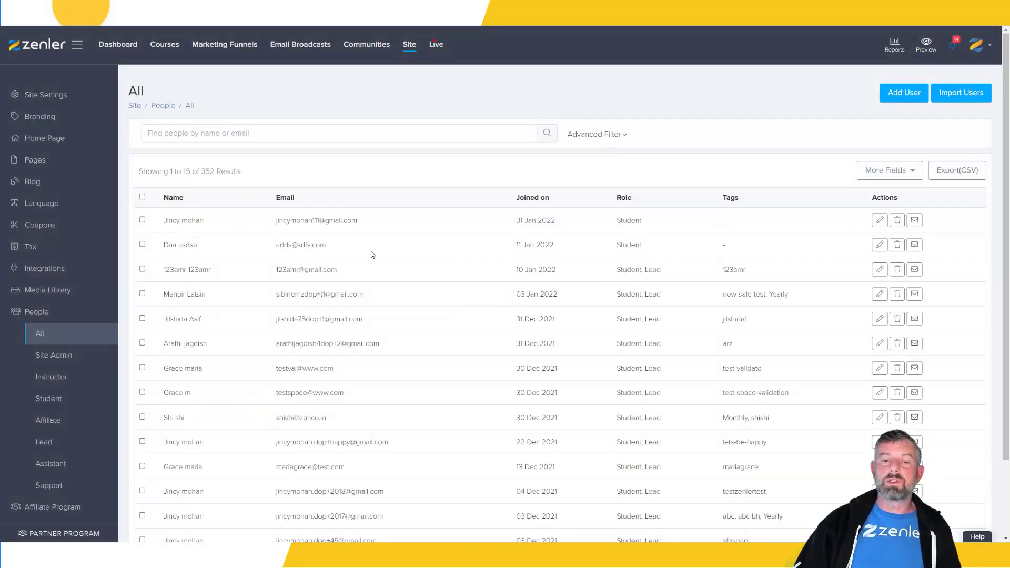
- Tick the header checkbox to select the first page's 15 people, then open and dismiss Bulk Actions
left_click(142, 198)
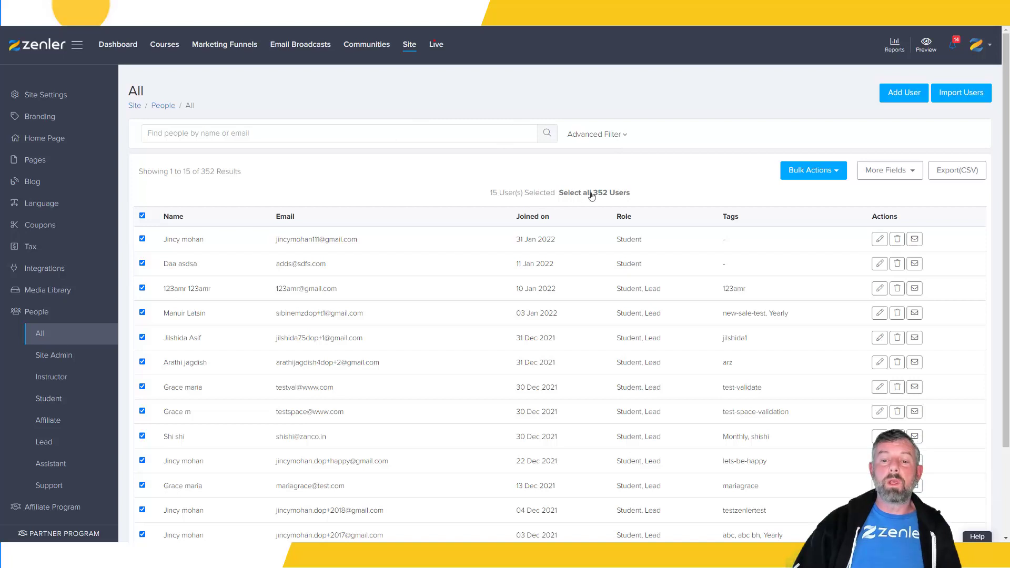
left_click(841, 171)
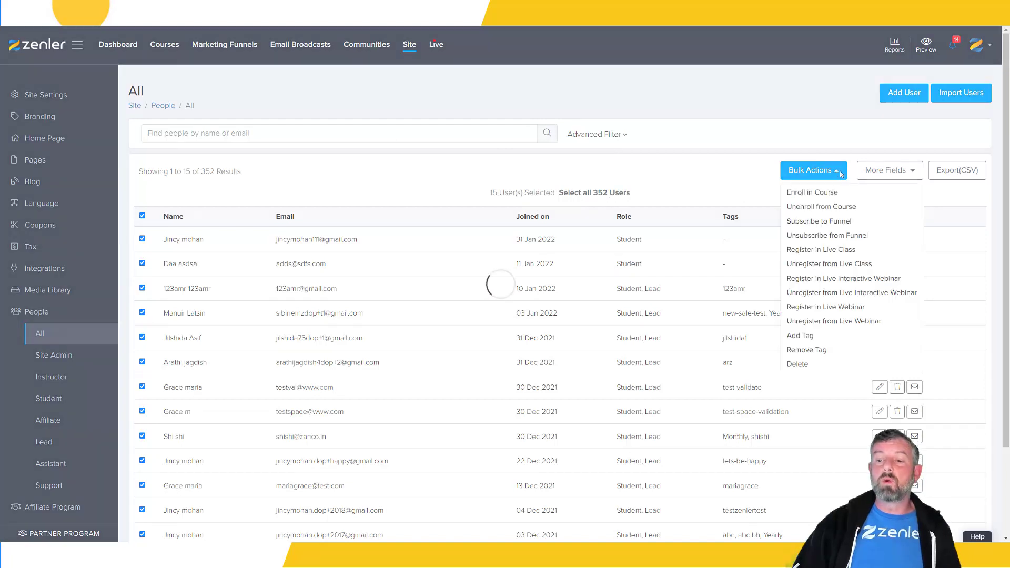
left_click(673, 202)
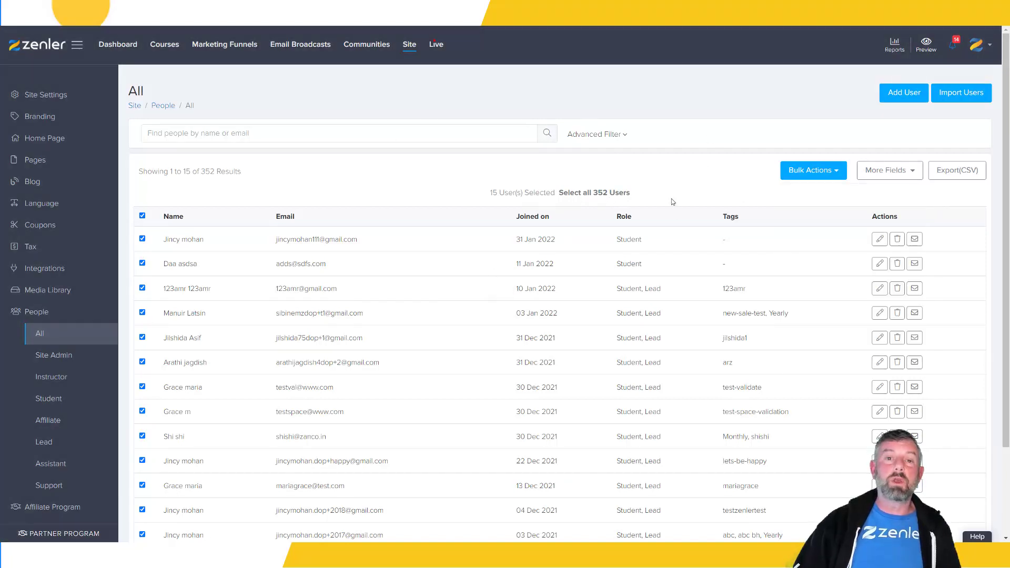